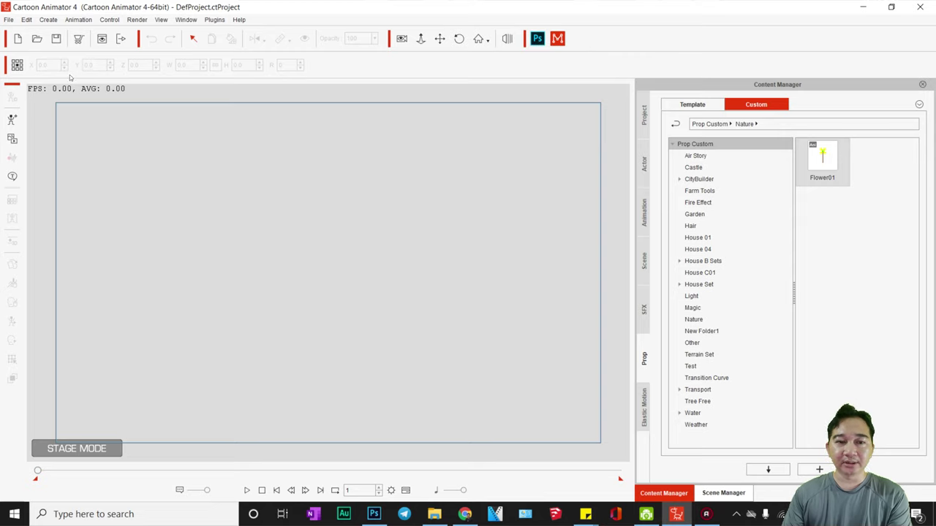
pyautogui.click(8, 20)
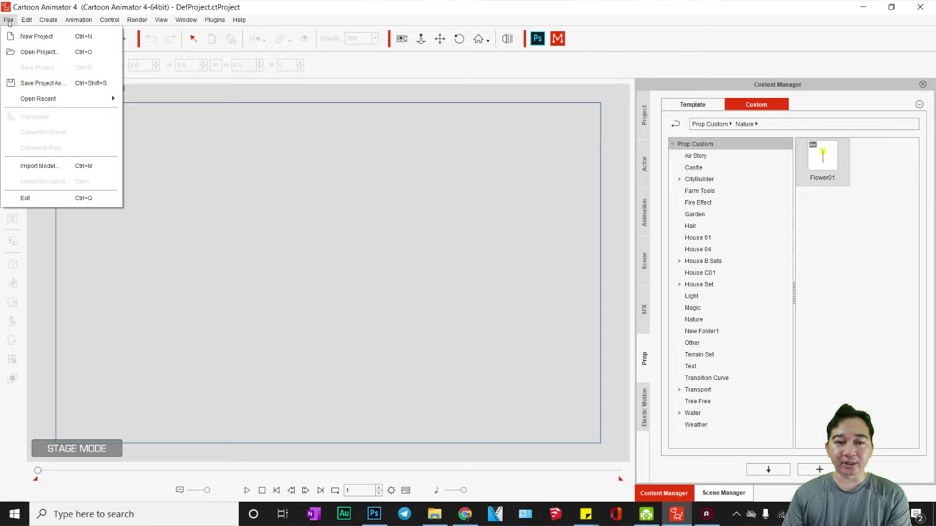
pyautogui.moveTo(48, 20)
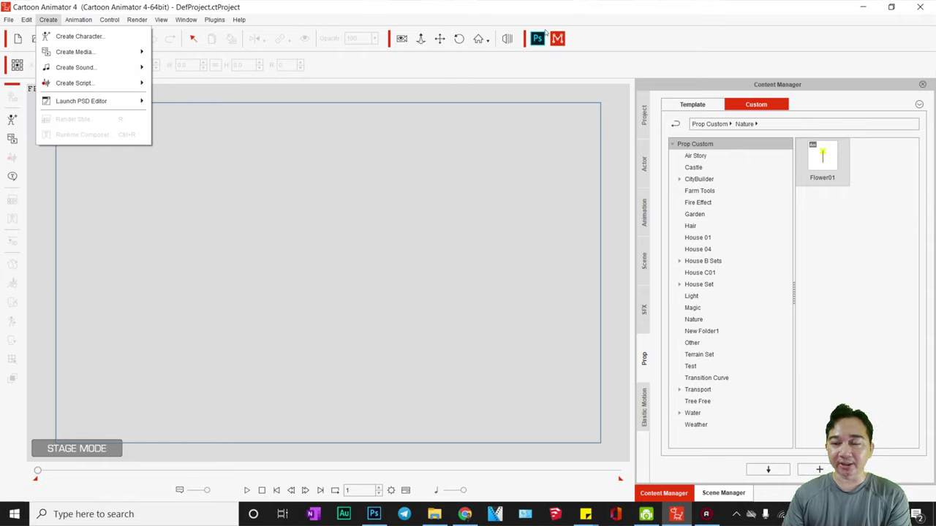
pyautogui.click(48, 20)
# - Set Adobe Photoshop CC 2015 from the Desktop as the image editor in the preferences
pyautogui.click(26, 20)
pyautogui.click(65, 265)
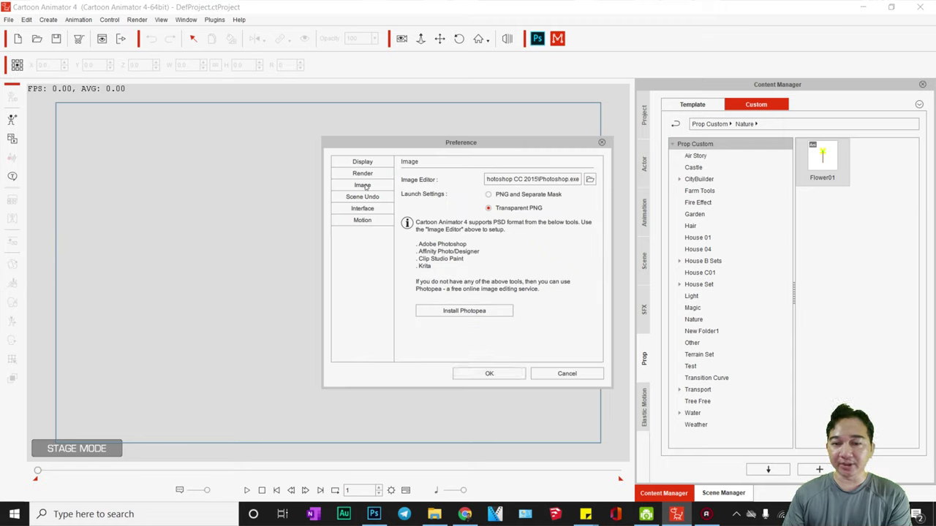
pyautogui.click(590, 180)
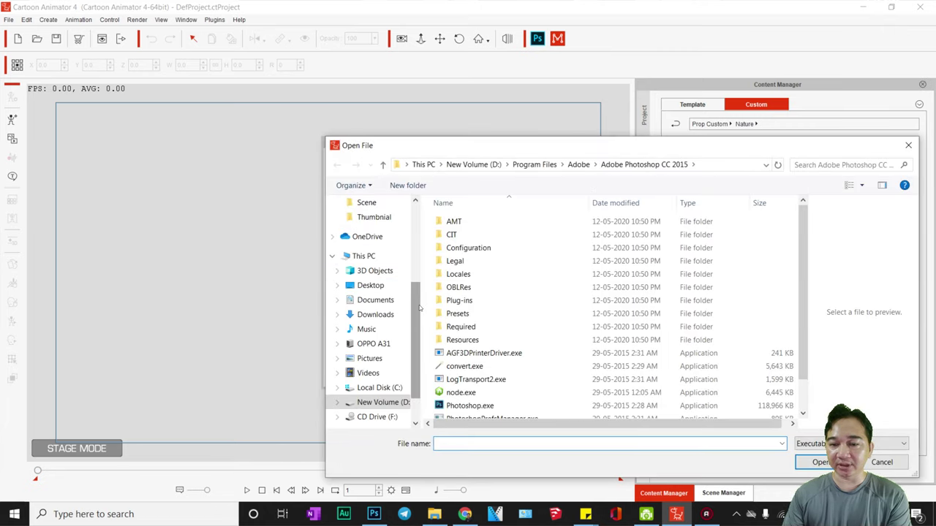
pyautogui.scroll(5, 400, 290)
pyautogui.click(369, 227)
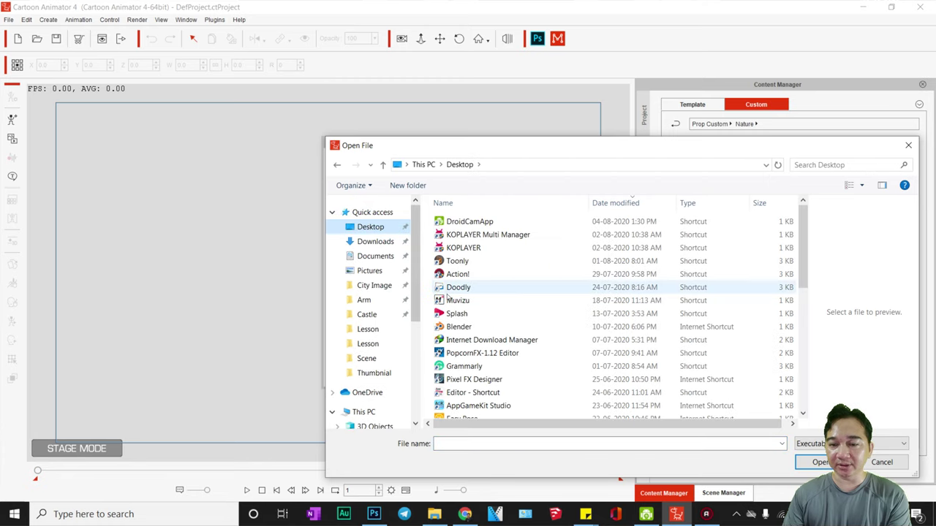
pyautogui.scroll(-6, 805, 238)
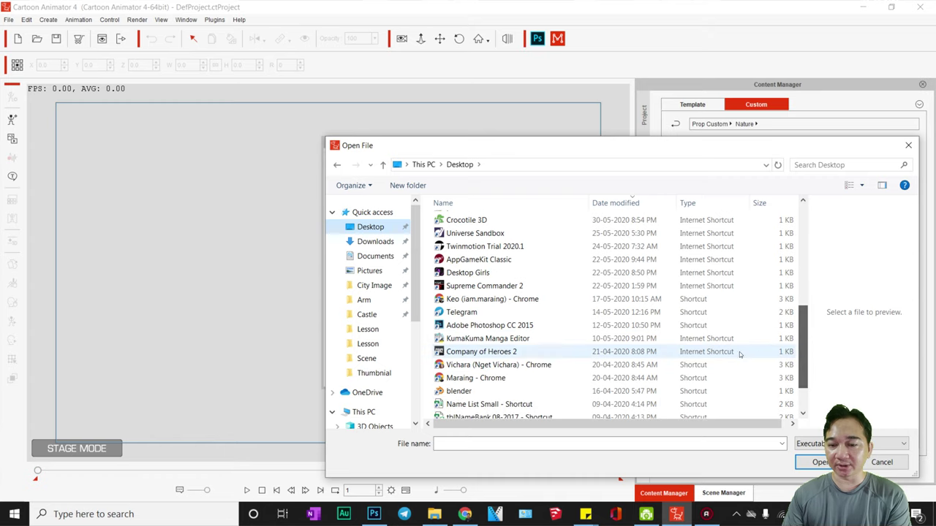
pyautogui.click(483, 326)
pyautogui.click(816, 462)
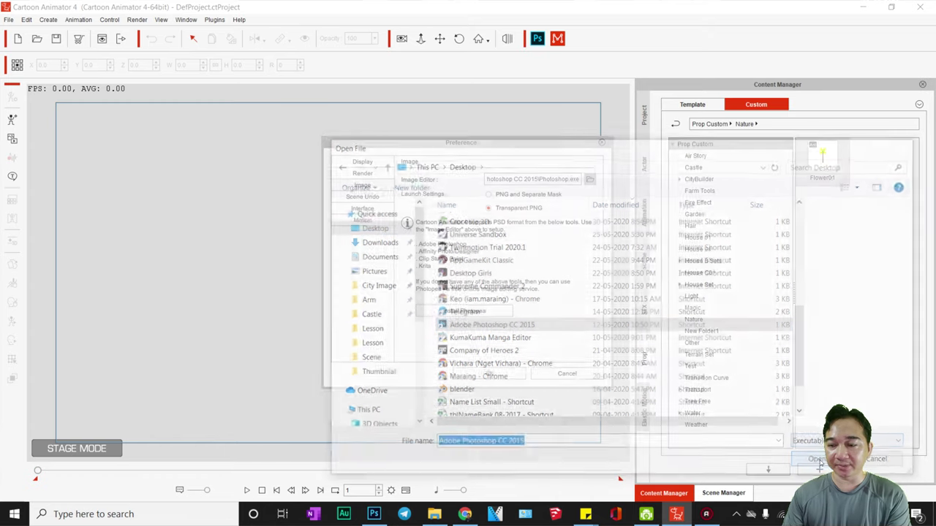
pyautogui.click(487, 373)
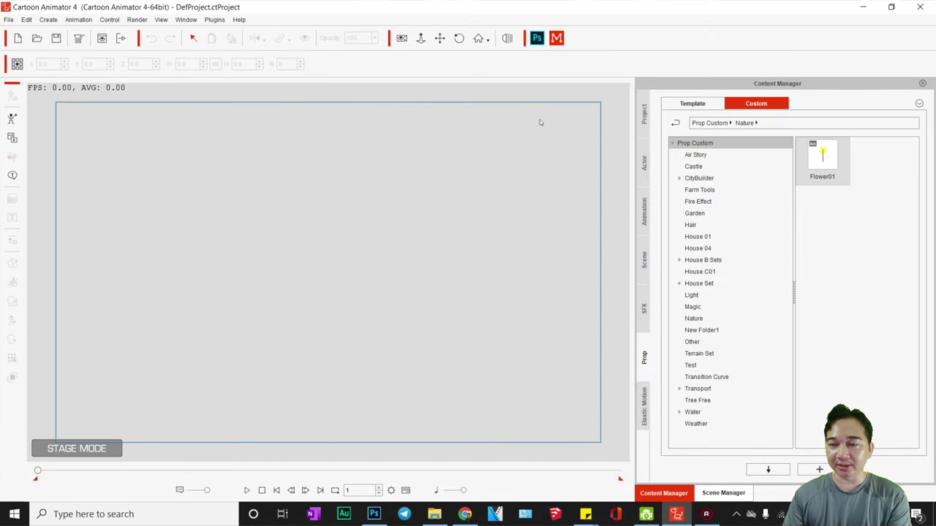
# - Launch Photoshop with a blank default PSD and draw a teardrop custom shape about 205 × 330 px in the upper middle of the canvas
pyautogui.click(538, 38)
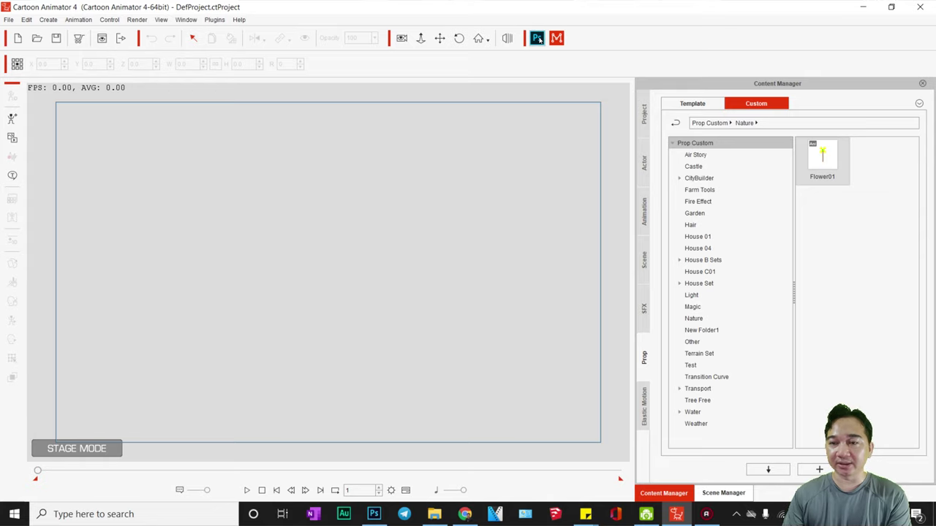
pyautogui.click(549, 104)
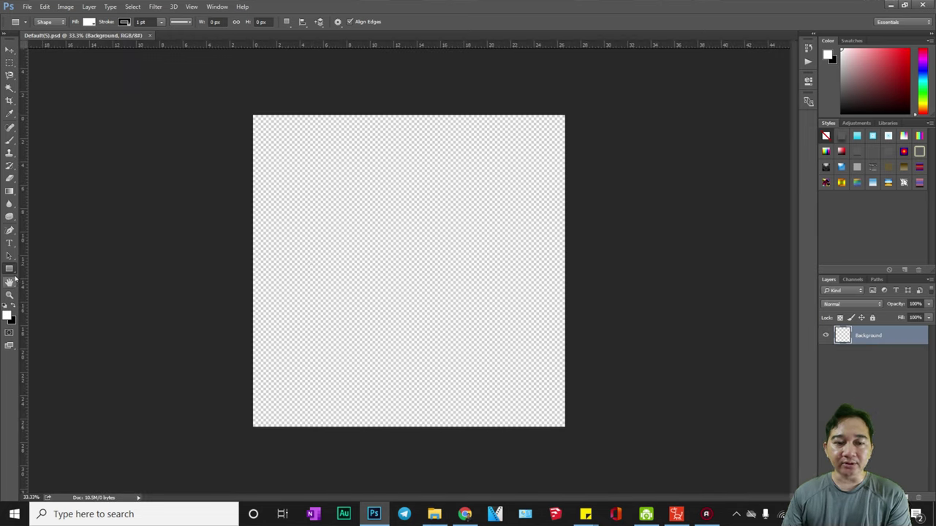
pyautogui.rightClick(10, 269)
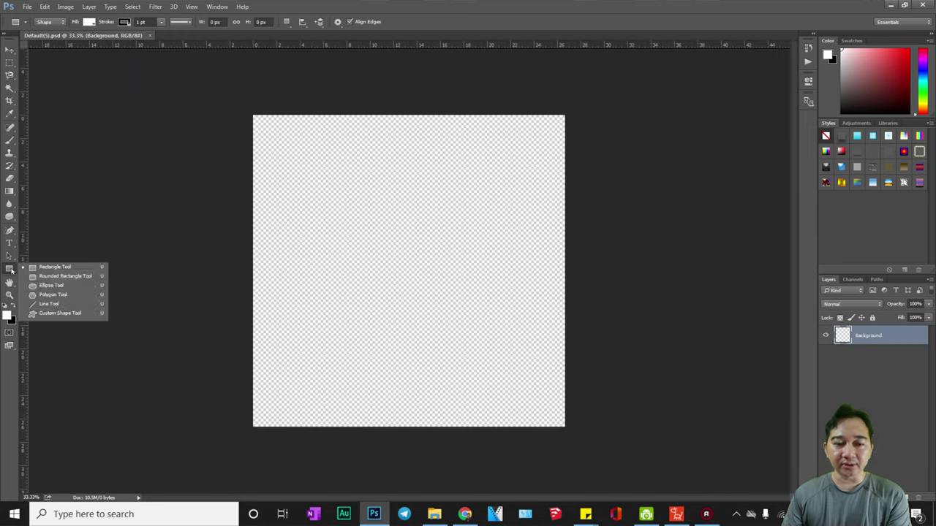
pyautogui.click(49, 313)
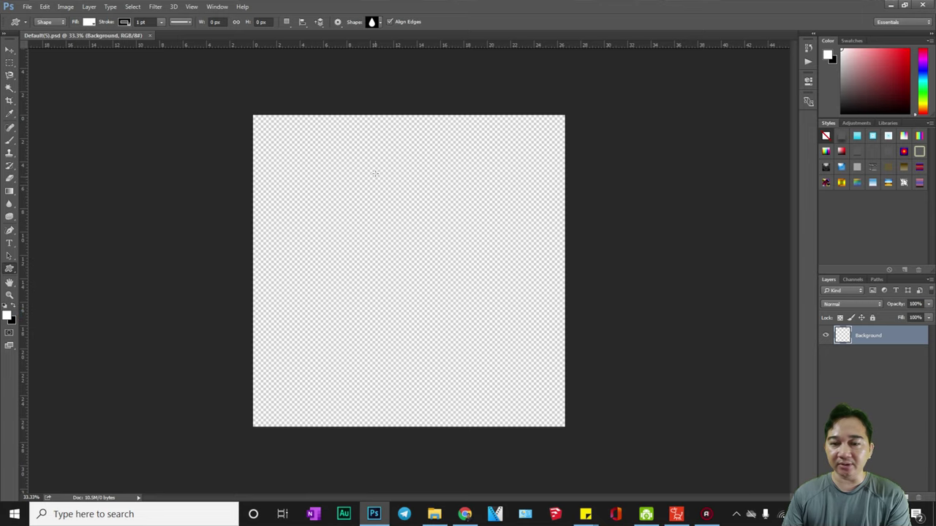
pyautogui.click(378, 23)
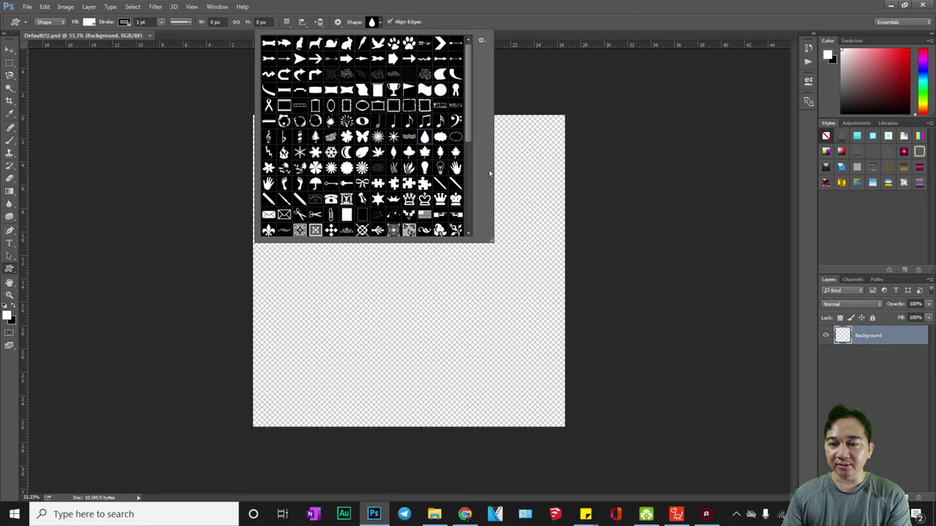
pyautogui.click(528, 183)
pyautogui.click(495, 211)
pyautogui.moveTo(380, 168); pyautogui.dragTo(429, 254)
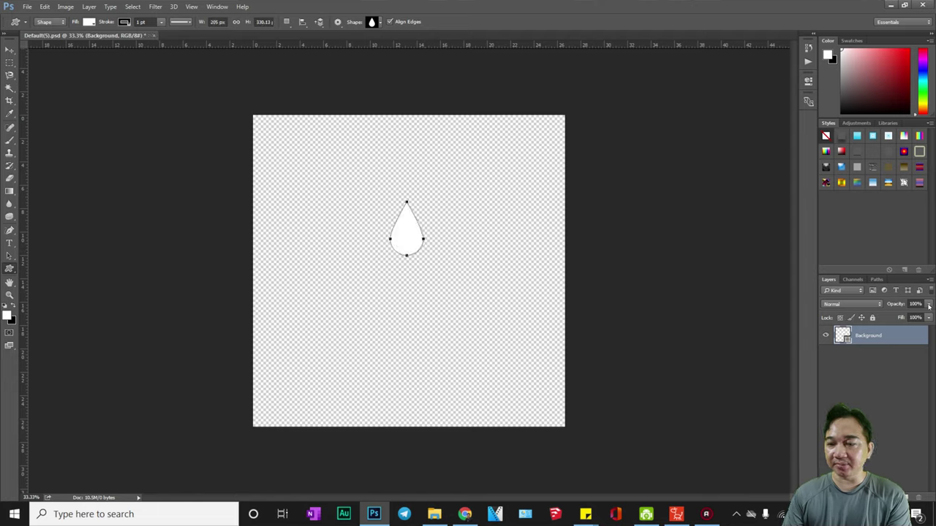
# - Change the teardrop's fill colour to yellow
pyautogui.click(88, 22)
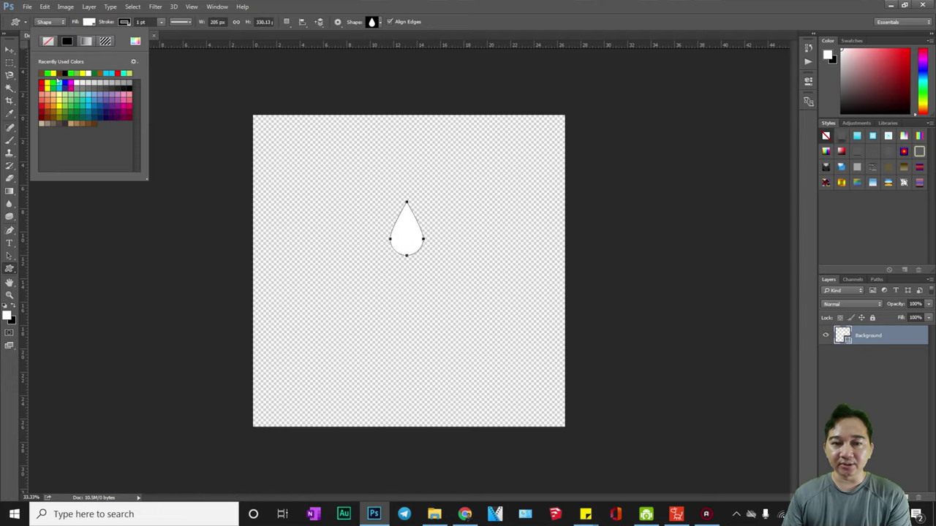
pyautogui.click(53, 74)
pyautogui.click(244, 173)
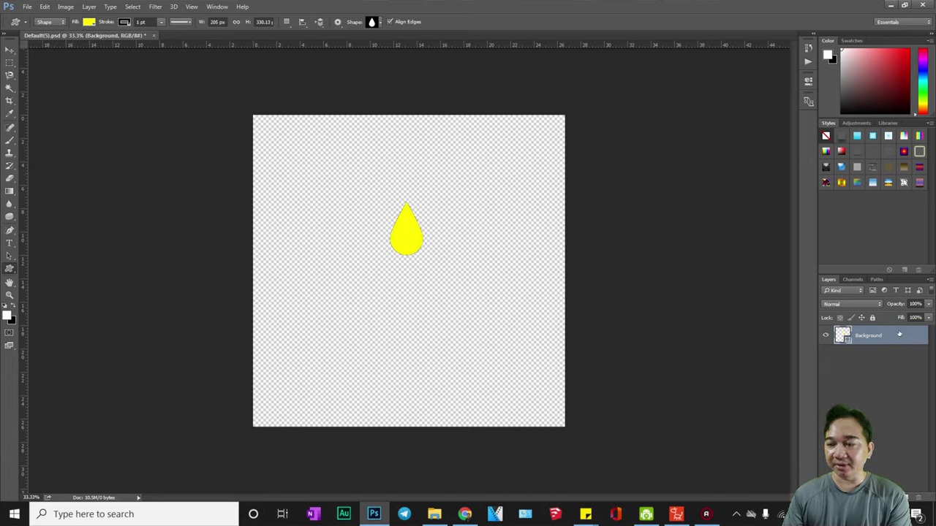
# - Duplicate the teardrop layer and rotate the copy -90° about the teardrop's tip so that it extends to the right
pyautogui.hotkey('ctrl', 'j')
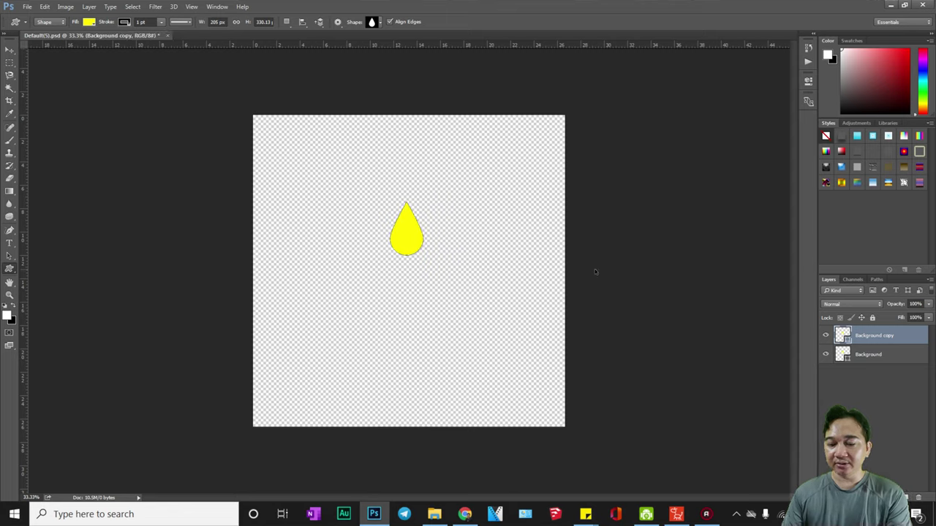
pyautogui.hotkey('ctrl', 't')
pyautogui.moveTo(406, 207); pyautogui.dragTo(388, 197)
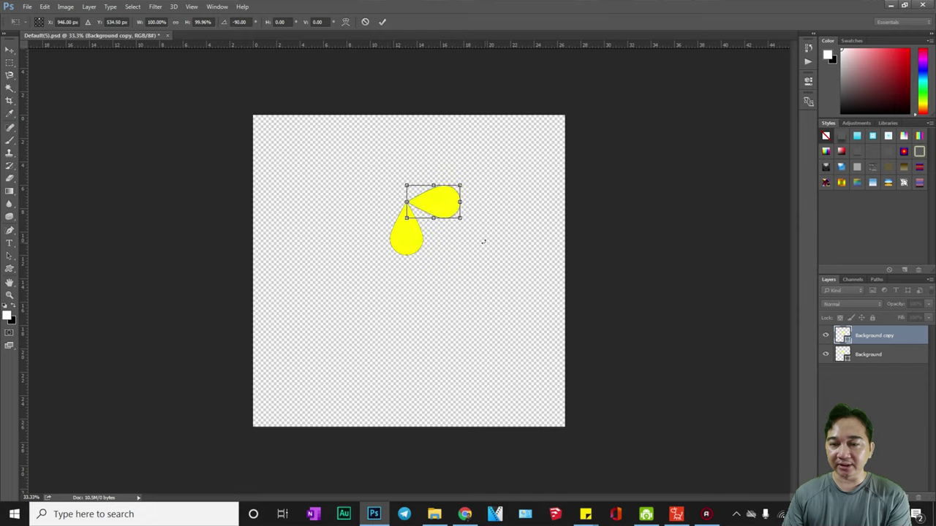
pyautogui.press('Return')
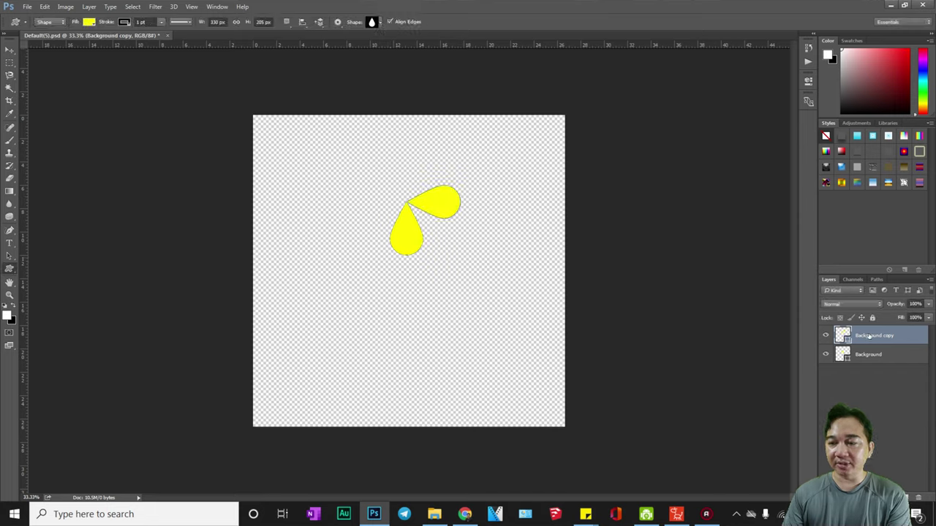
# - Duplicate the right-hand petal and rotate the copy 90° counterclockwise about the flower's centre so that it extends upward
pyautogui.hotkey('ctrl', 'j')
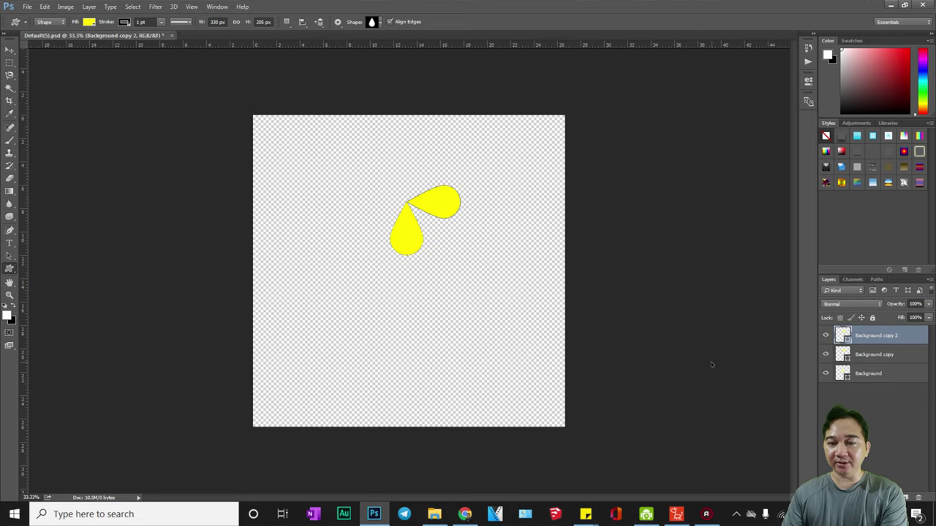
pyautogui.hotkey('ctrl', 't')
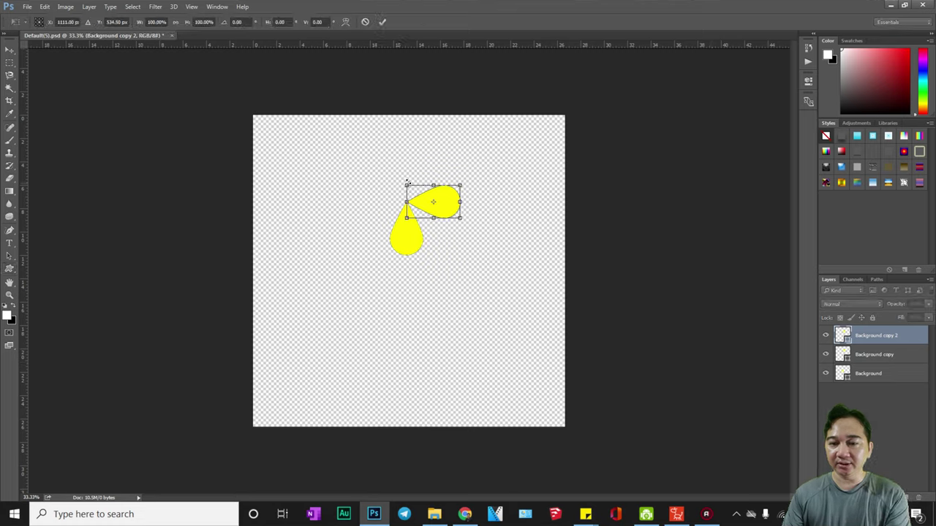
pyautogui.moveTo(432, 203); pyautogui.dragTo(408, 204)
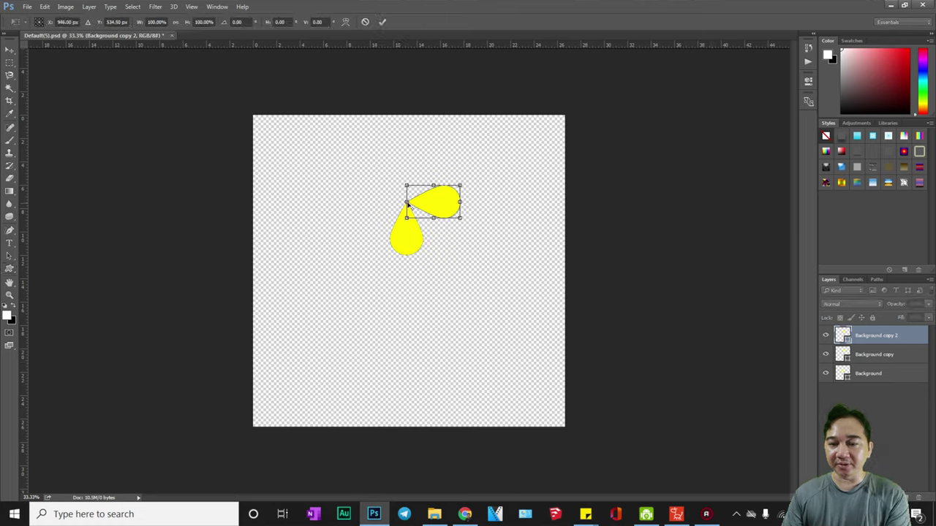
pyautogui.moveTo(460, 172); pyautogui.dragTo(377, 154)
pyautogui.press('Return')
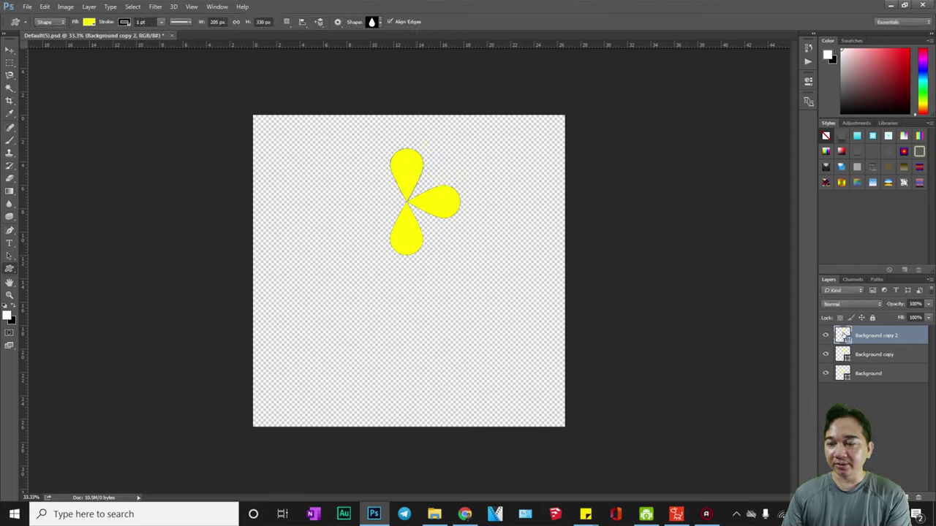
# - Duplicate the upper petal and rotate the copy 90° counterclockwise about the flower's centre so that it extends to the left
pyautogui.hotkey('ctrl', 'j')
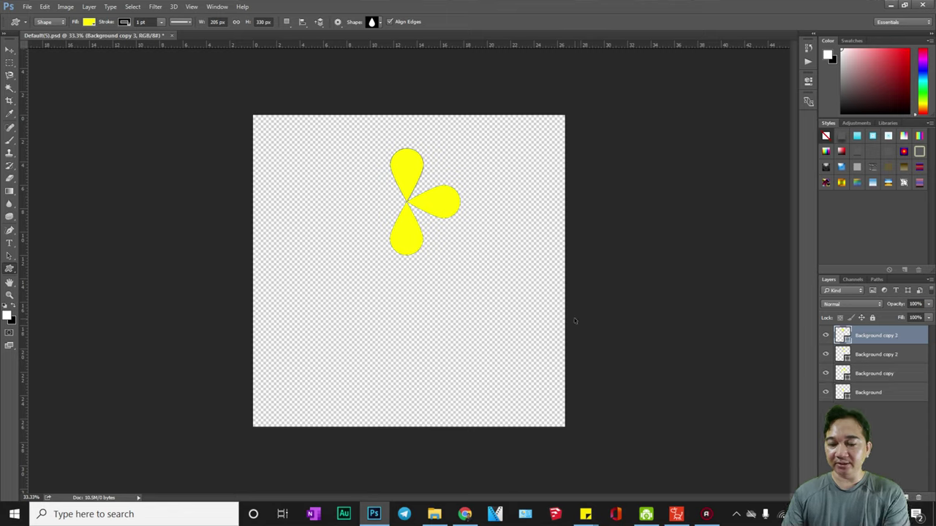
pyautogui.hotkey('ctrl', 't')
pyautogui.moveTo(407, 175); pyautogui.dragTo(407, 200)
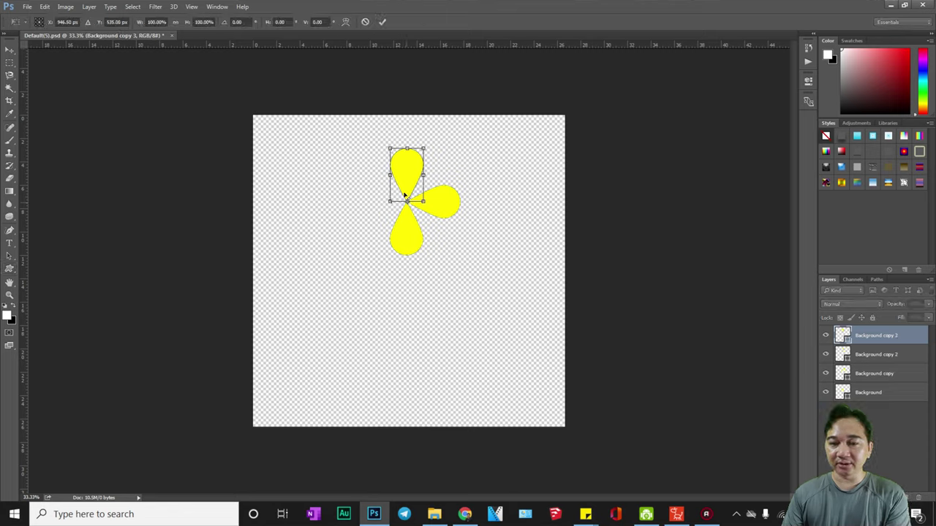
pyautogui.moveTo(410, 140); pyautogui.dragTo(312, 193)
pyautogui.press('Return')
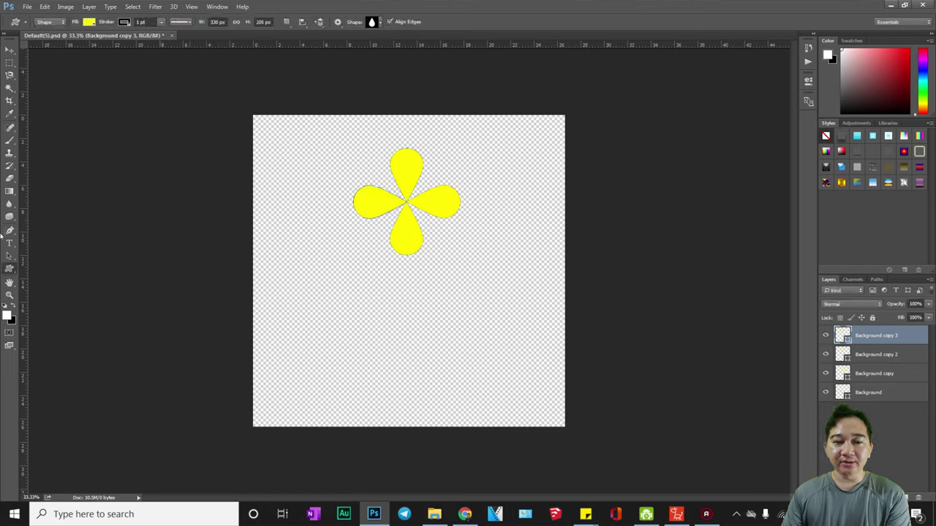
# - Activate the Ellipse tool
pyautogui.rightClick(9, 271)
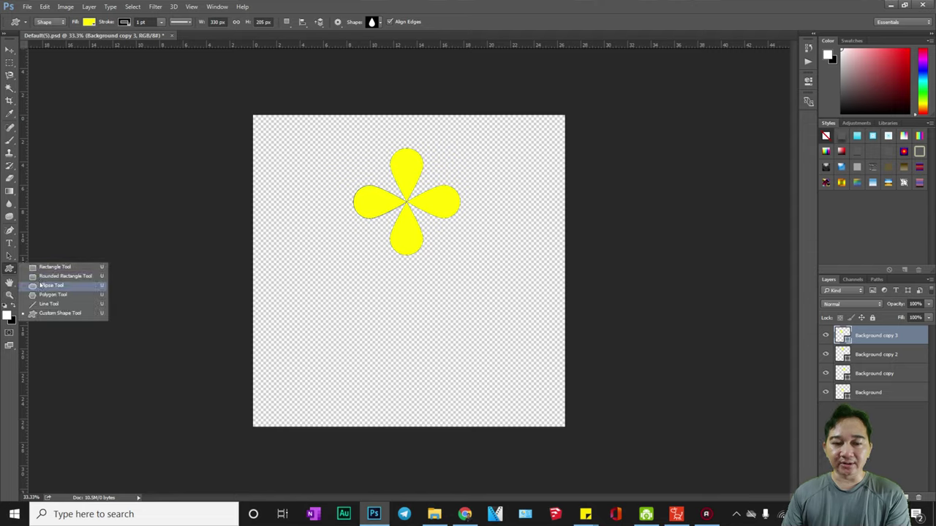
pyautogui.click(42, 286)
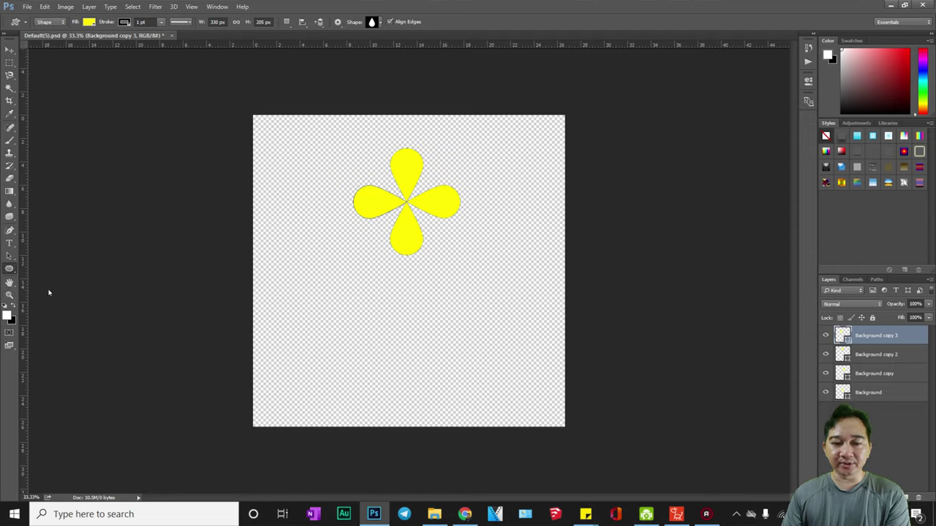
pyautogui.click(88, 21)
pyautogui.click(53, 73)
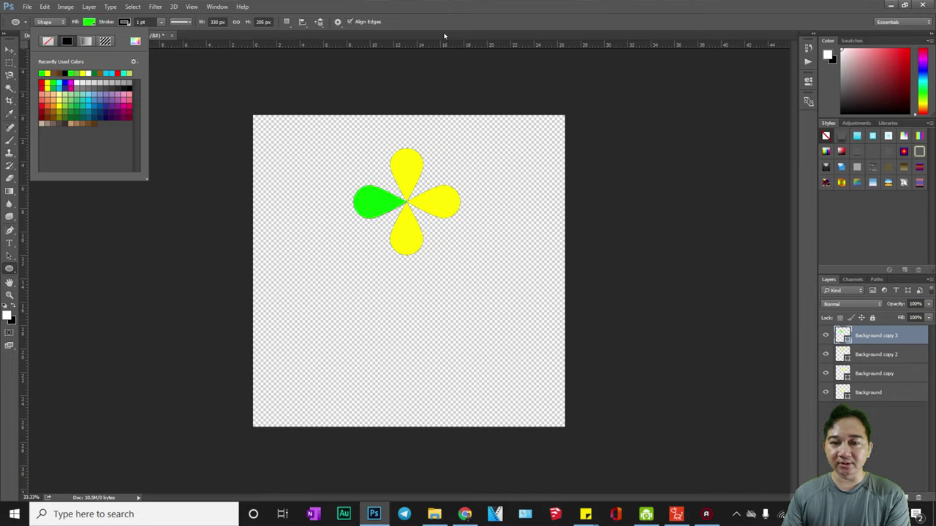
pyautogui.click(389, 20)
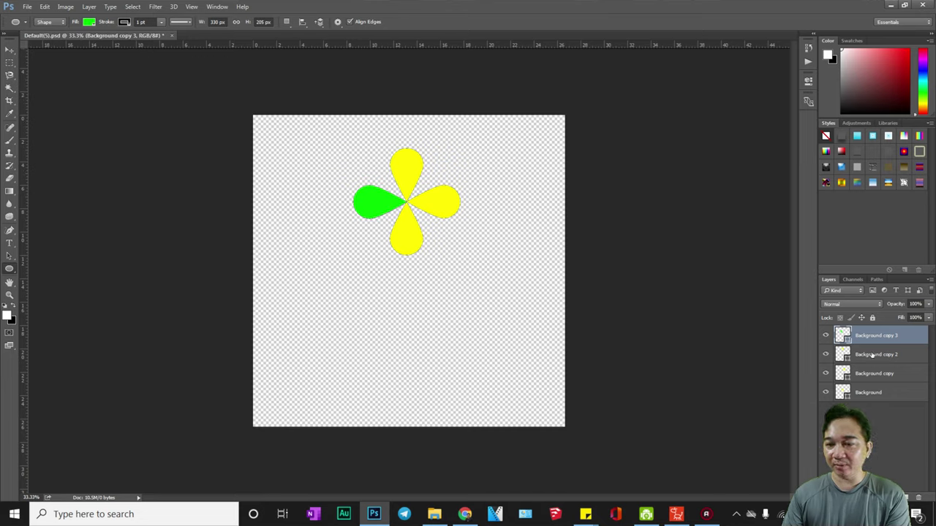
pyautogui.moveTo(872, 355); pyautogui.dragTo(865, 335)
pyautogui.click(88, 22)
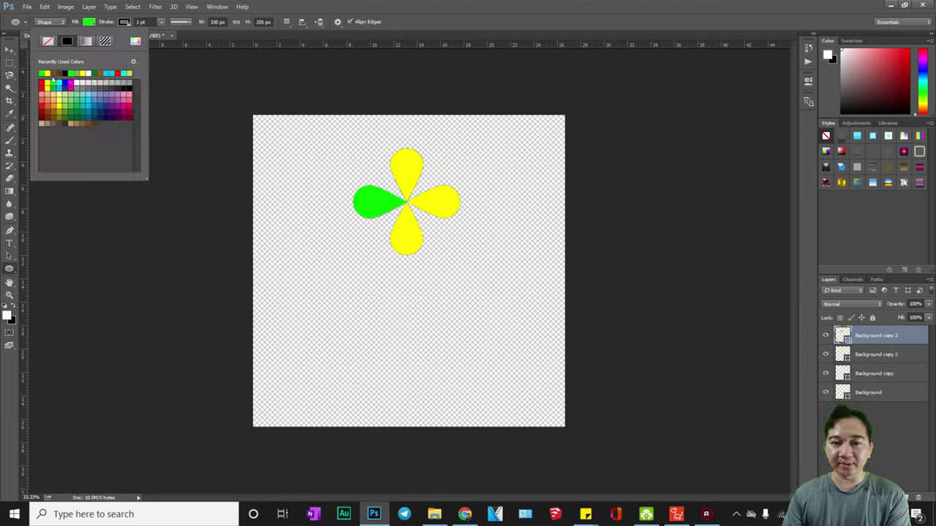
pyautogui.click(48, 83)
pyautogui.press('Return')
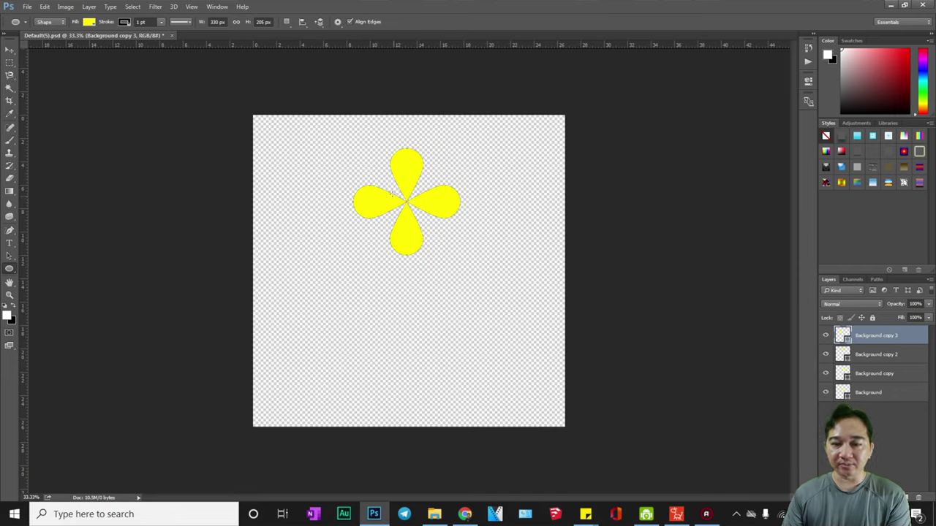
# - Draw a circle about 144 px in diameter over the point where the petals meet and fill it with green
pyautogui.moveTo(395, 188); pyautogui.dragTo(419, 212)
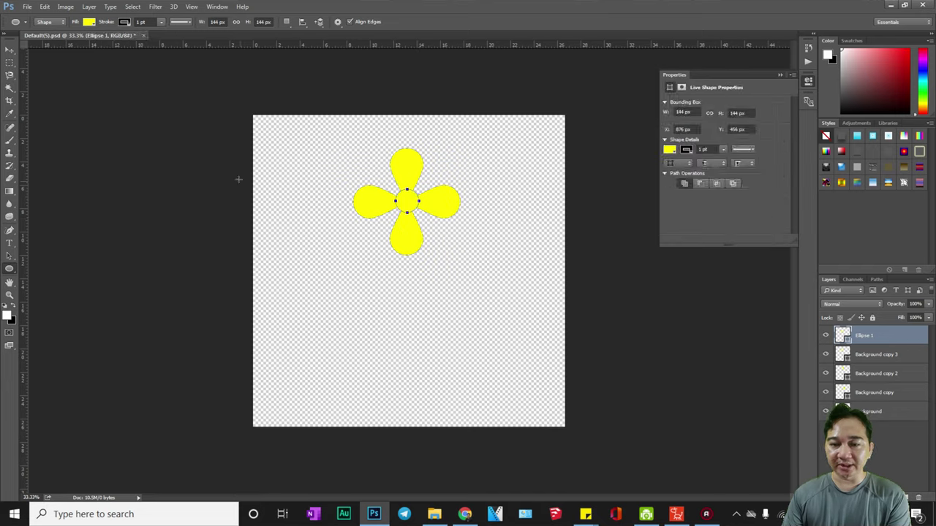
pyautogui.click(89, 22)
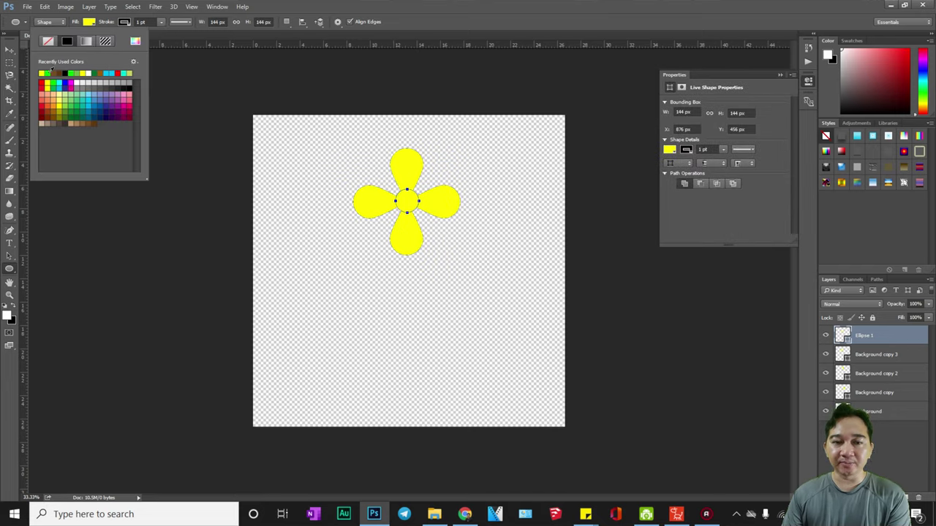
pyautogui.click(50, 72)
pyautogui.press('Return')
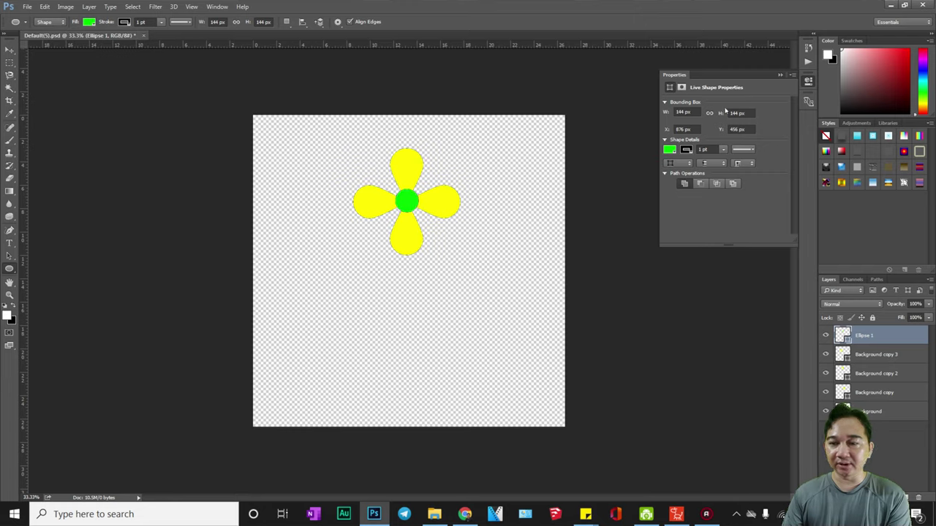
# - Rasterize all the petal and centre layers and merge them into a single flower-head layer
pyautogui.click(780, 75)
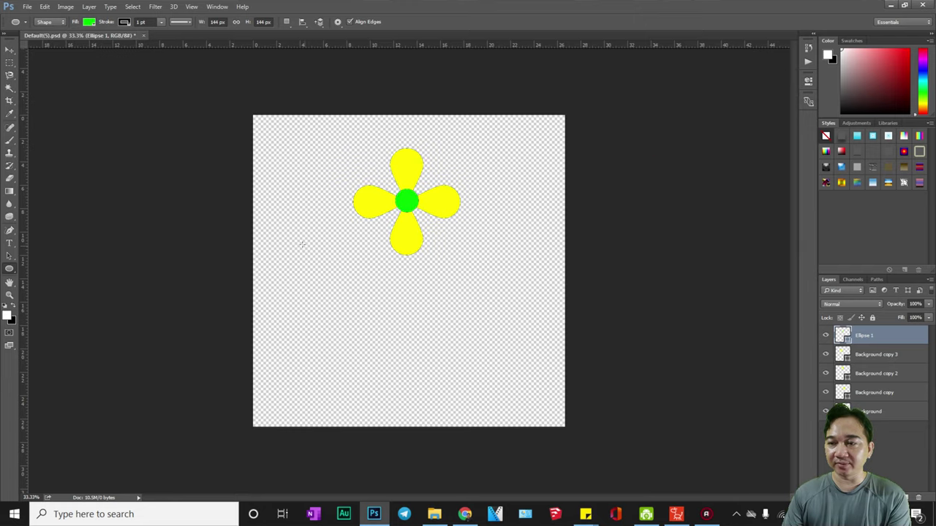
pyautogui.keyDown('shift'); pyautogui.click(885, 411); pyautogui.keyUp('shift')
pyautogui.rightClick(879, 337)
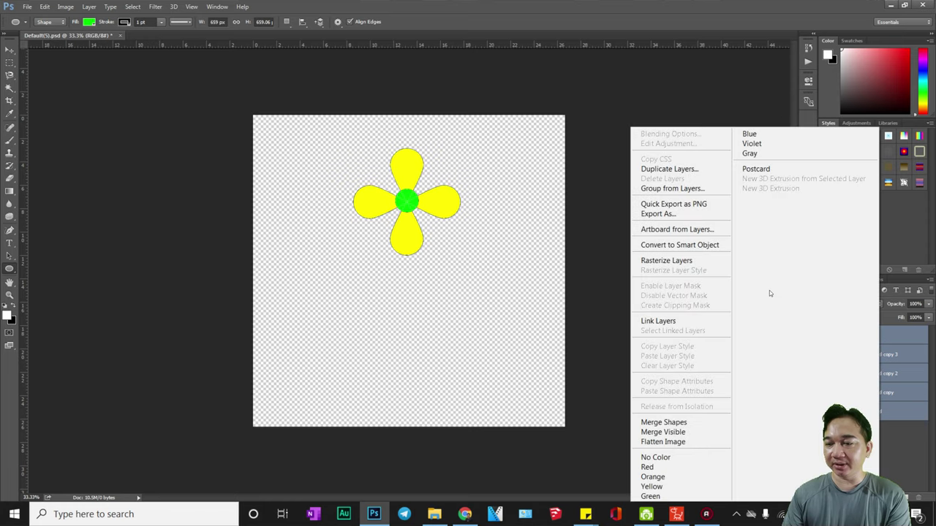
pyautogui.click(680, 261)
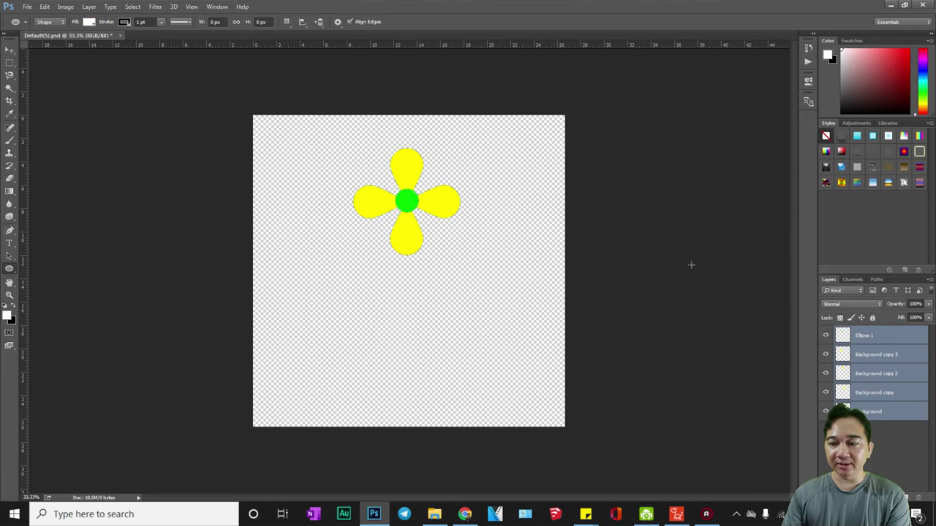
pyautogui.hotkey('ctrl', 'e')
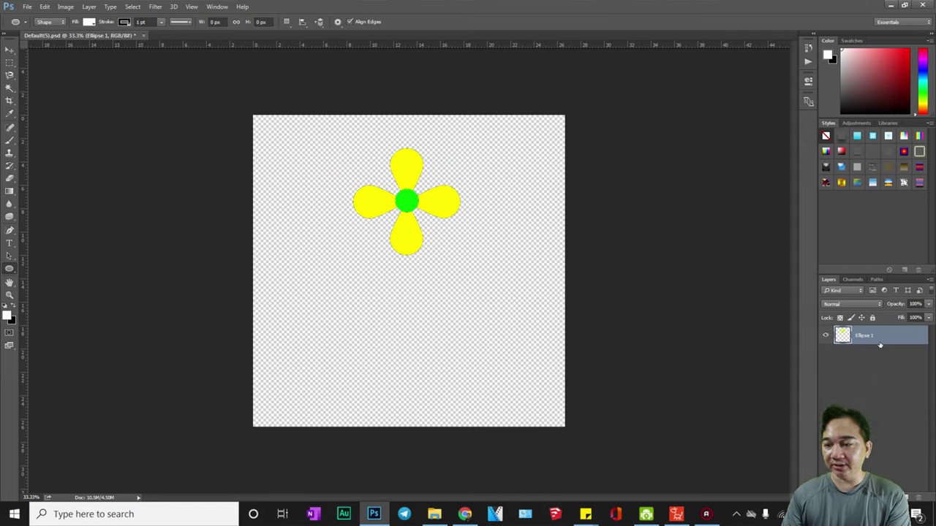
pyautogui.click(884, 387)
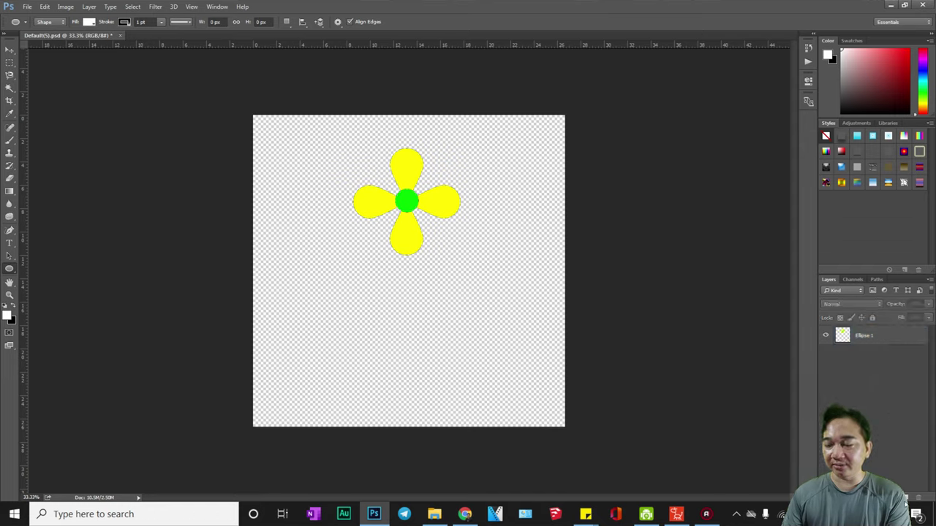
# - Draw a rounded-rectangle stem about 54 by 1257 px down from the flower's centre, place it behind the flower-head layer and fill it brown
pyautogui.rightClick(7, 272)
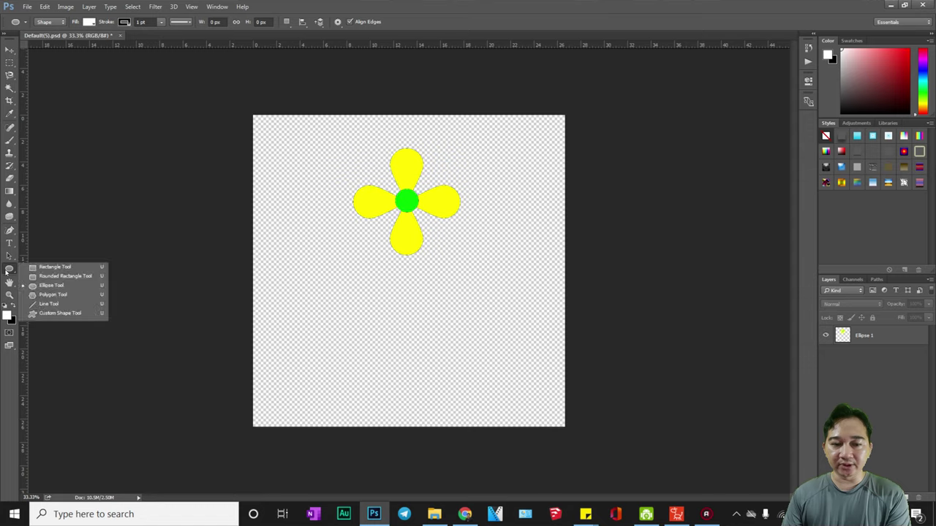
pyautogui.click(67, 277)
pyautogui.moveTo(403, 210); pyautogui.dragTo(409, 406)
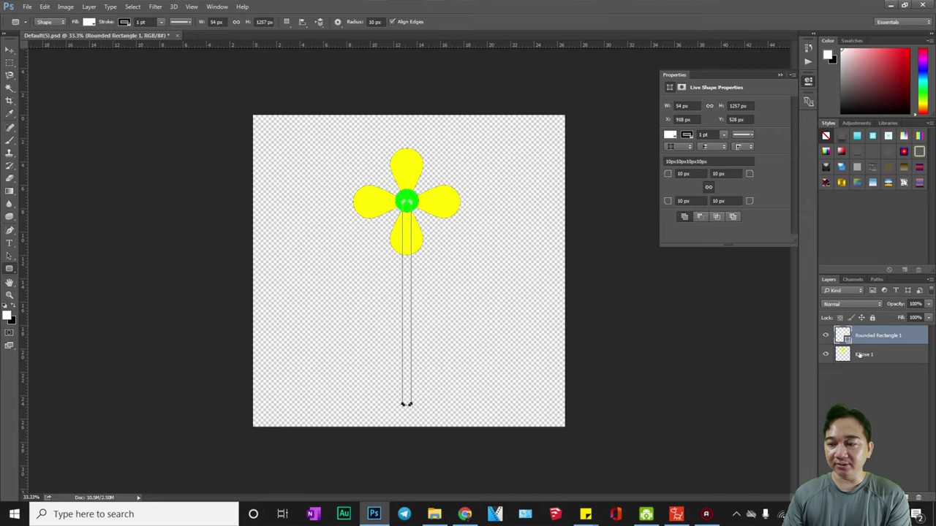
pyautogui.click(88, 21)
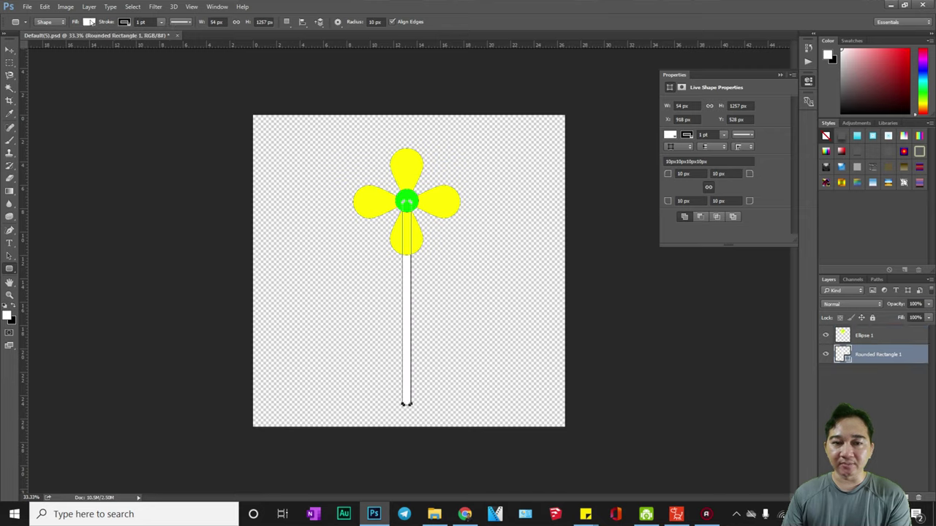
pyautogui.click(88, 123)
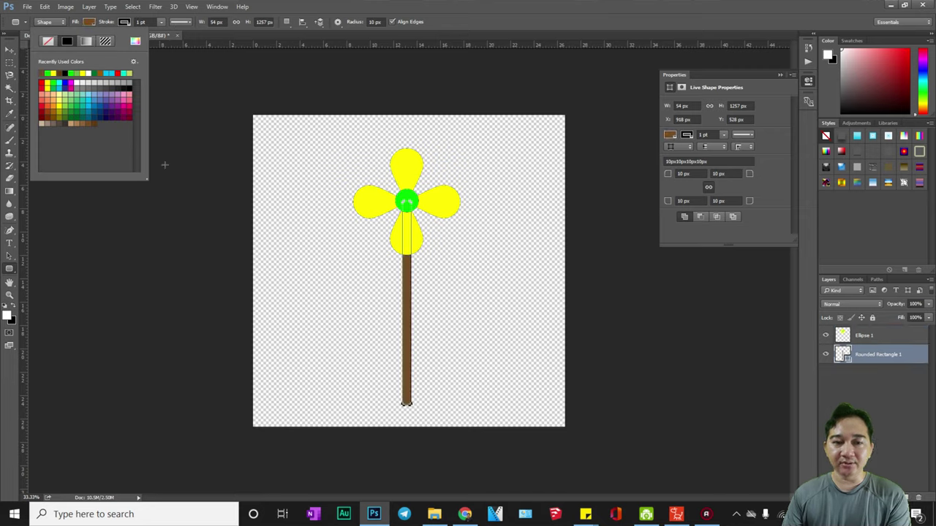
pyautogui.click(212, 198)
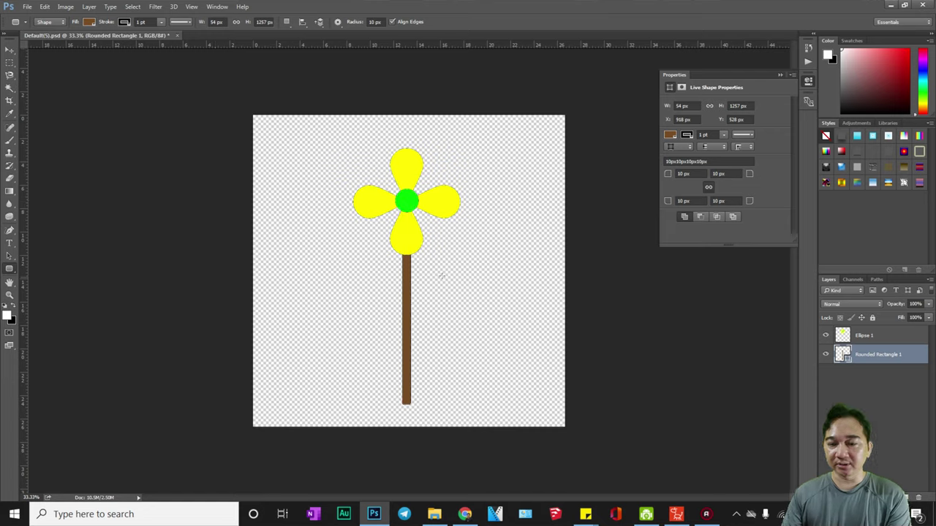
# - Rotate the flower-head layer about 46° counterclockwise so that the petals sit diagonally around the stem
pyautogui.press('v')
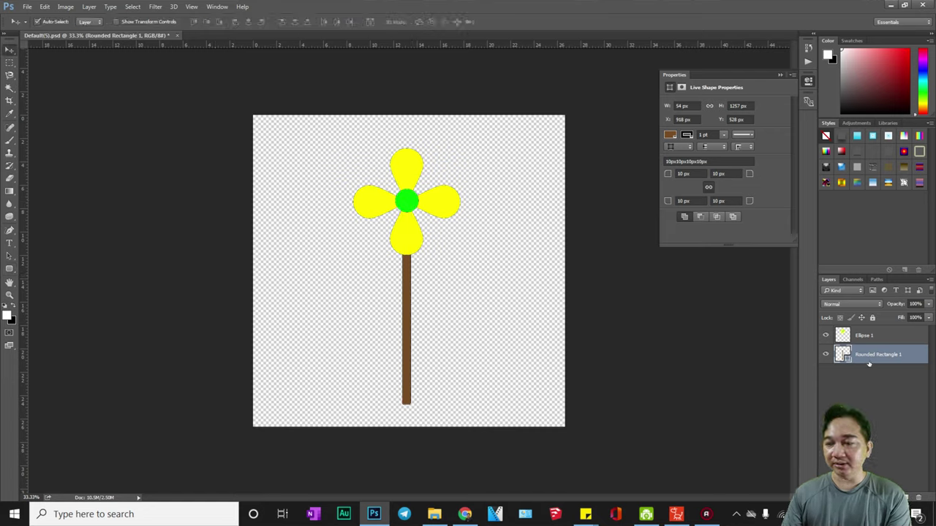
pyautogui.click(867, 338)
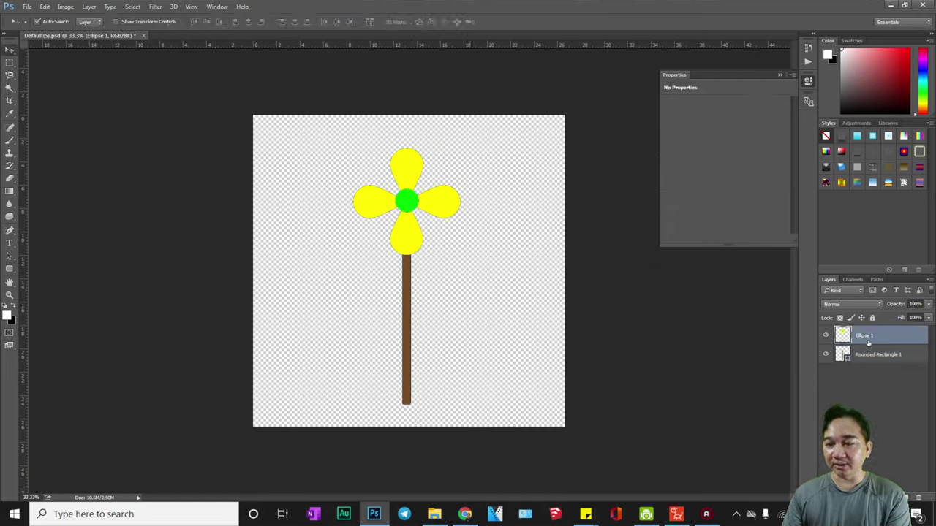
pyautogui.hotkey('ctrl', 't')
pyautogui.moveTo(406, 132); pyautogui.dragTo(356, 144)
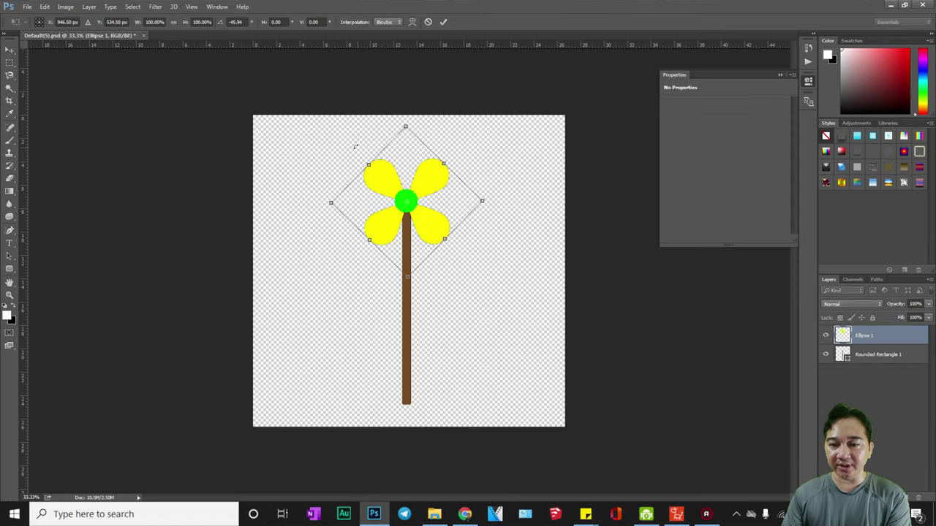
pyautogui.press('Return')
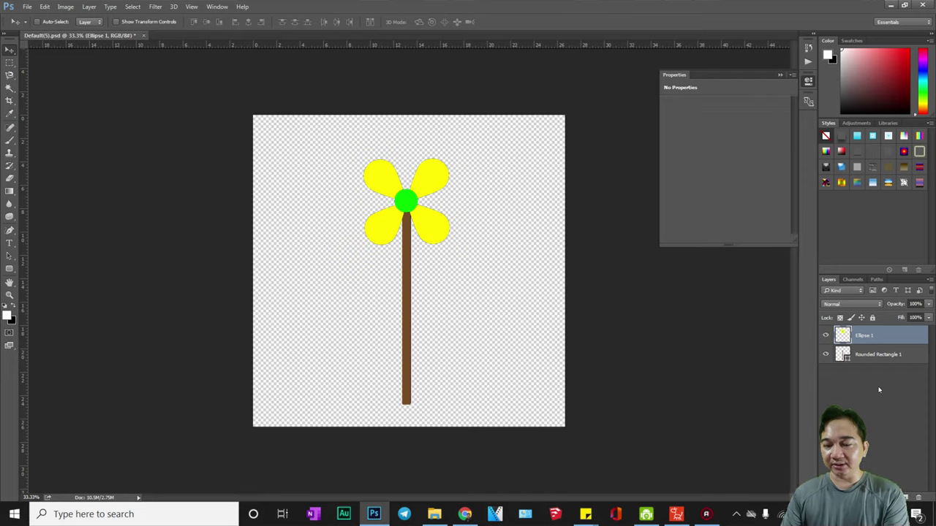
# - Save the flower PSD, switch to Cartoon Animator 4 and import it as a prop
pyautogui.moveTo(676, 514)
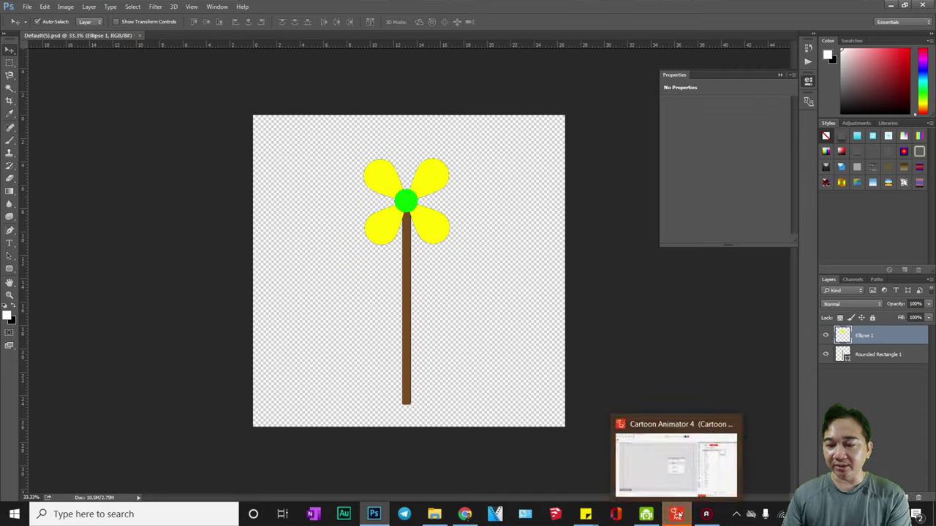
pyautogui.click(674, 450)
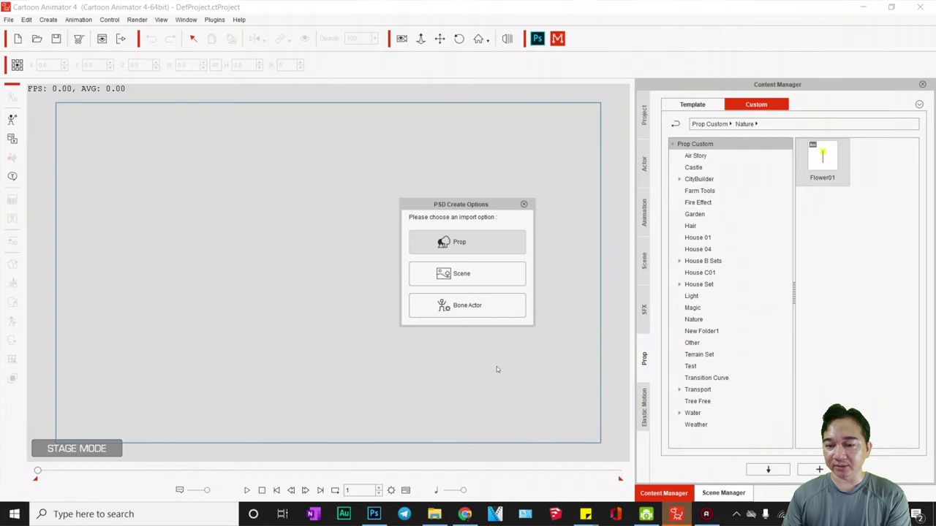
pyautogui.click(453, 243)
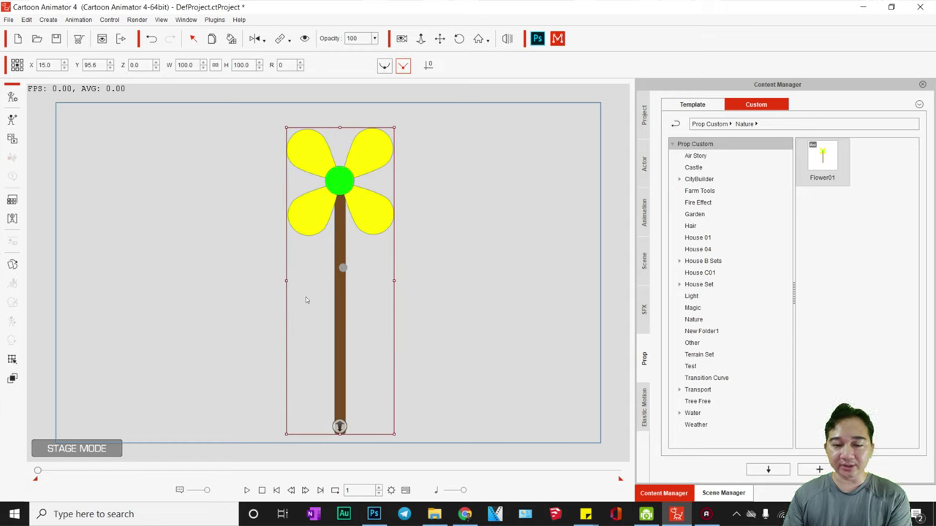
# - Show the timeline and turn off the playbar's auto-hide option
pyautogui.click(391, 490)
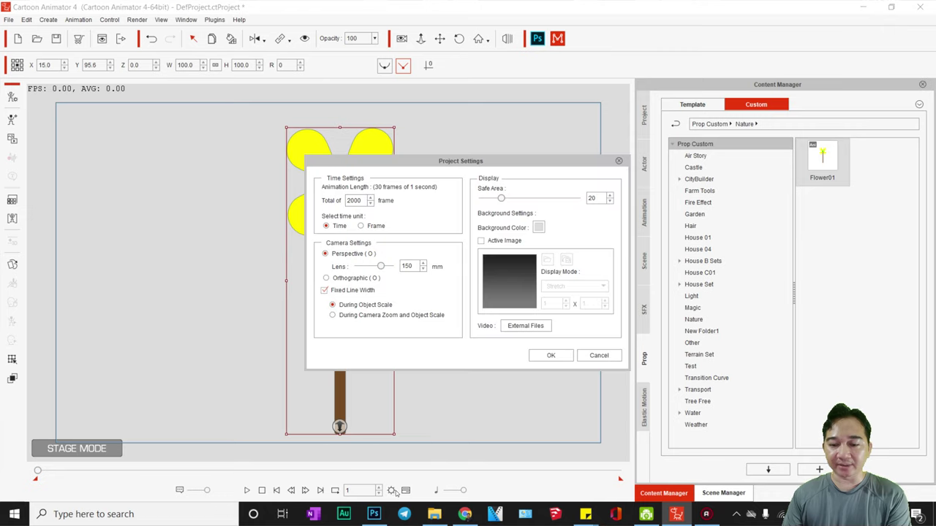
pyautogui.click(599, 355)
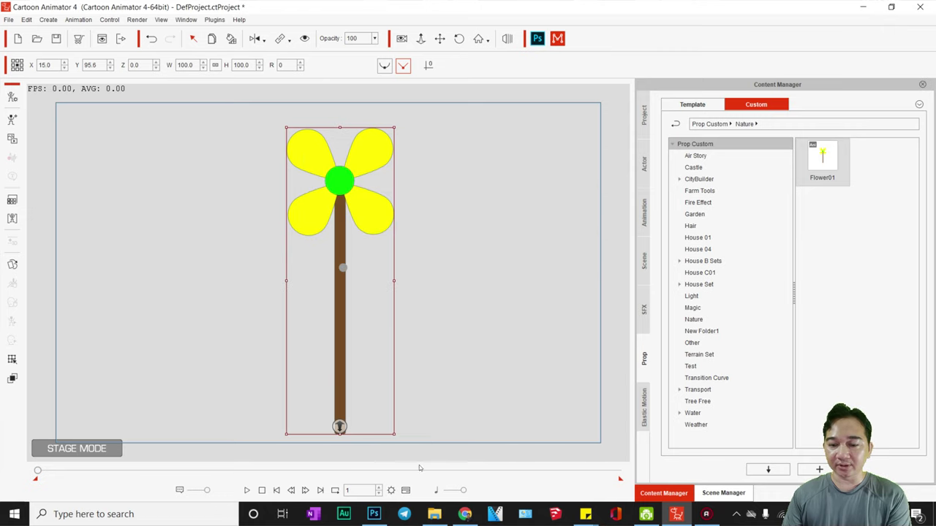
pyautogui.click(405, 489)
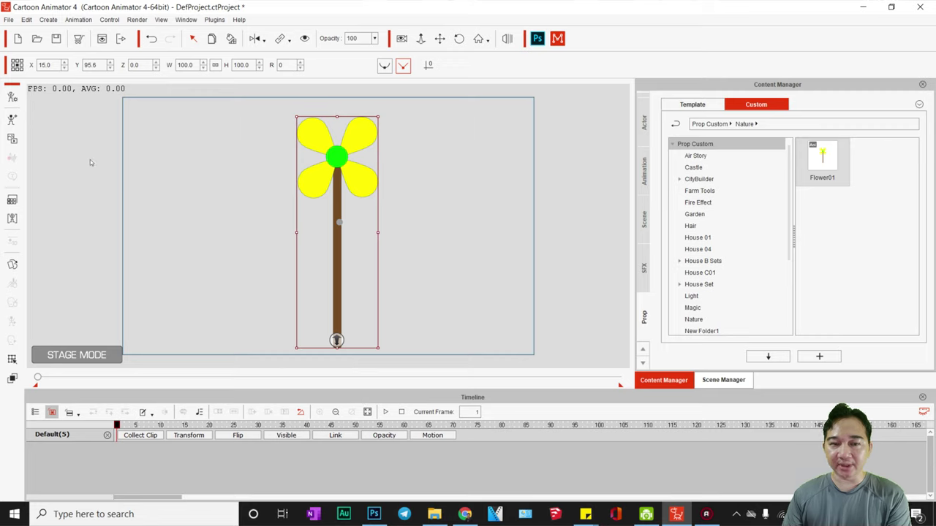
pyautogui.click(109, 20)
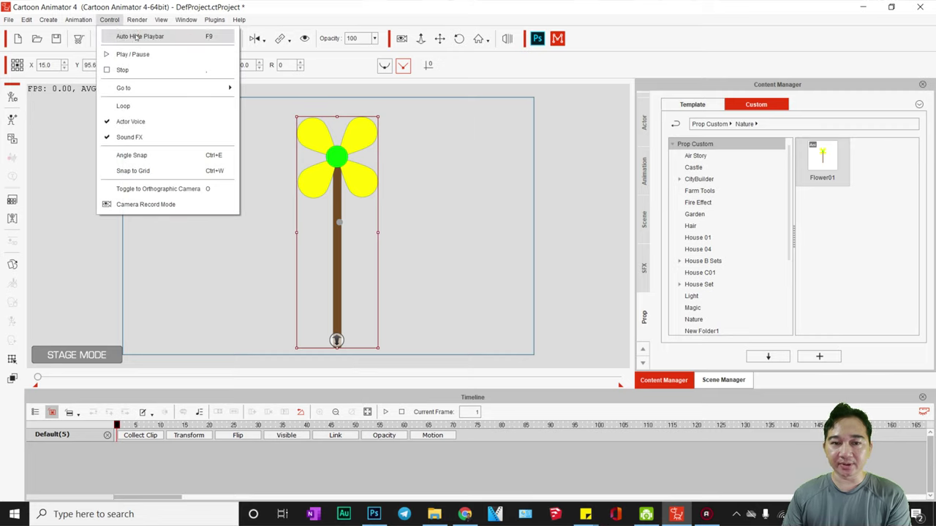
pyautogui.click(208, 36)
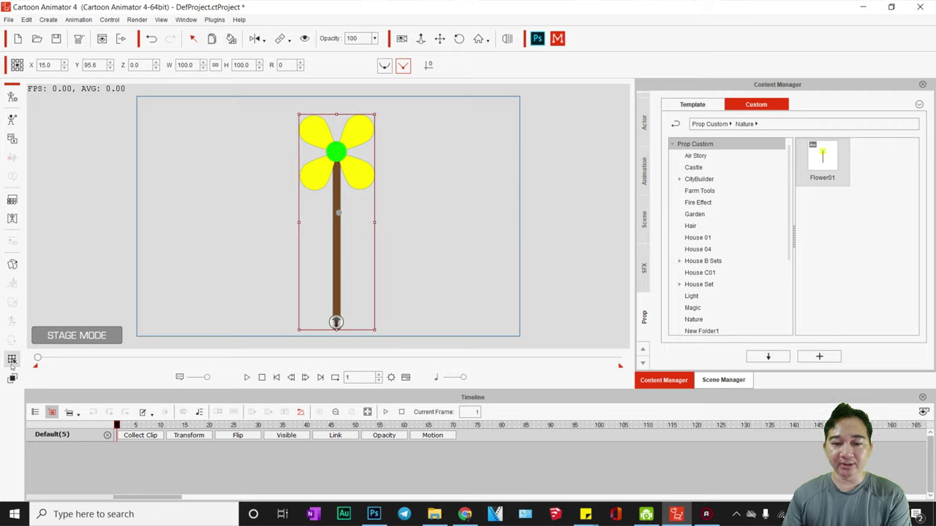
# - Open the Prop Key Editor in Deform mode and select the prop's rounded-rectangle stem in the Scene Manager
pyautogui.click(12, 359)
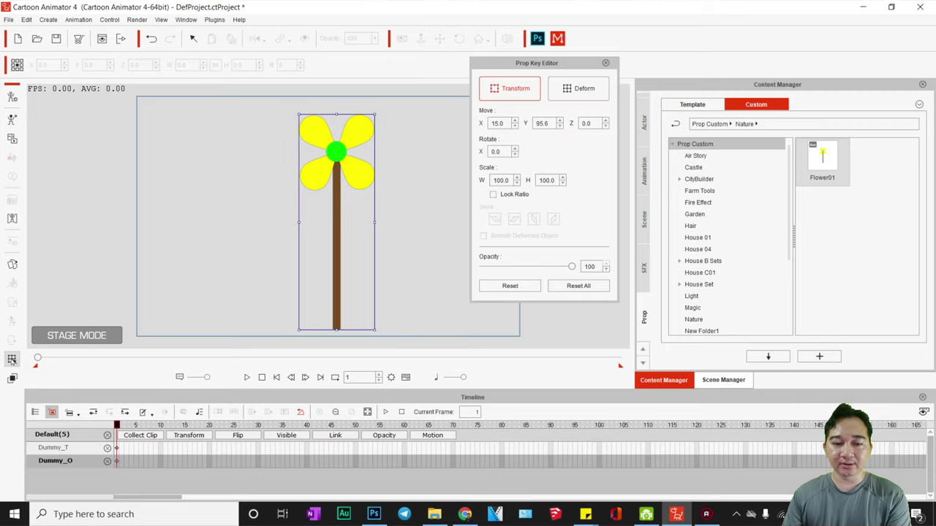
pyautogui.click(579, 88)
pyautogui.click(724, 380)
pyautogui.click(753, 172)
pyautogui.click(754, 185)
pyautogui.click(753, 174)
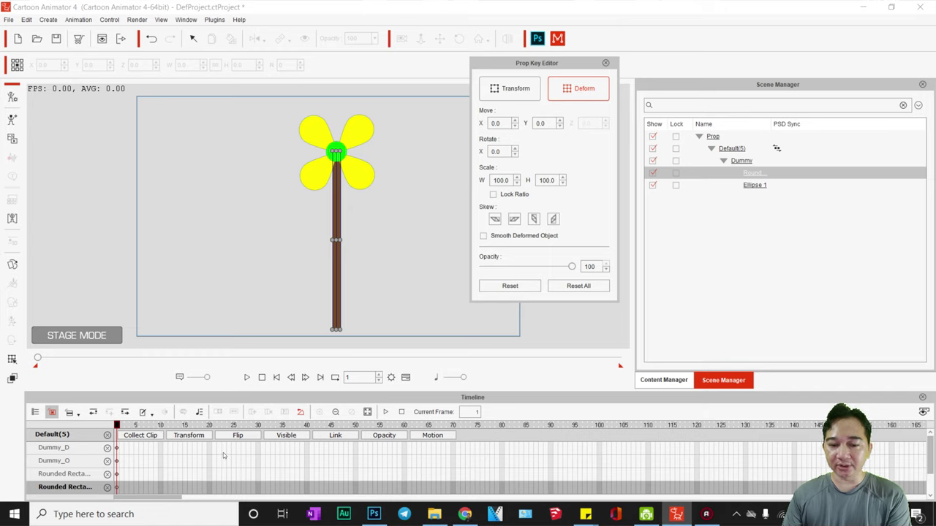
# - Key the undeformed pose of the whole prop at frames 20 and 10 with Reset All
pyautogui.click(207, 459)
pyautogui.click(596, 292)
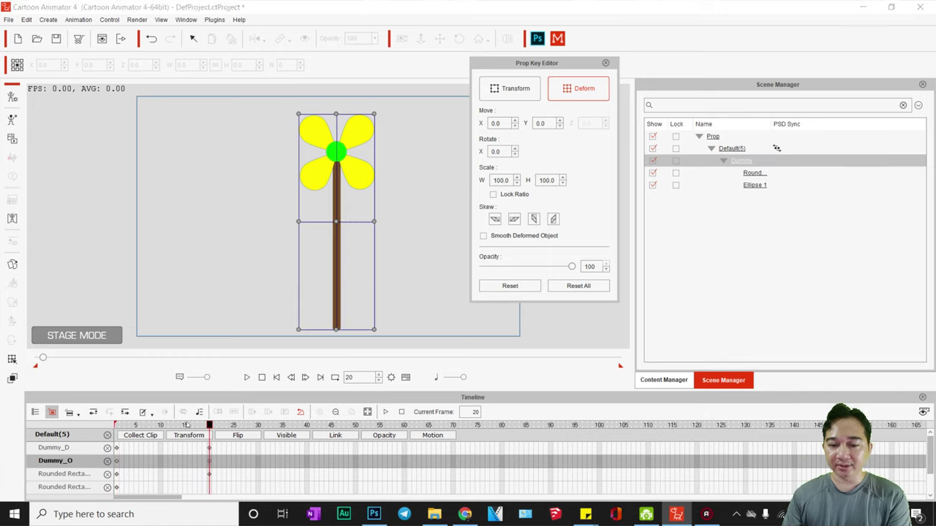
pyautogui.click(158, 459)
pyautogui.click(577, 286)
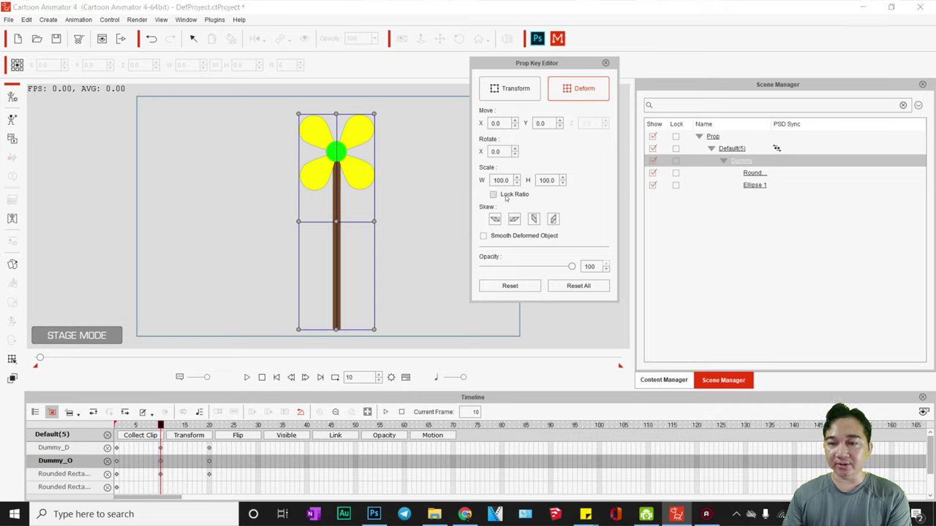
# - At frame 10, bend the stem to the right by moving its uppermost deform points
pyautogui.click(755, 186)
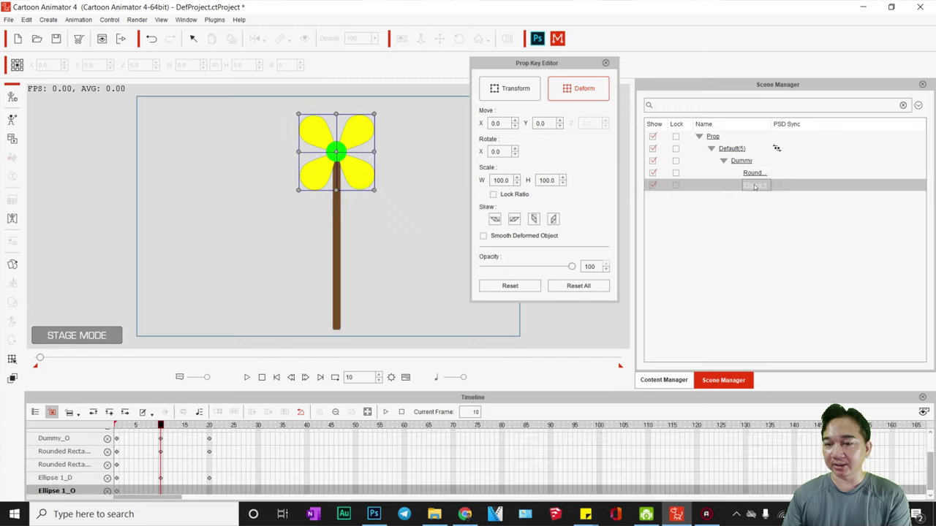
pyautogui.click(753, 174)
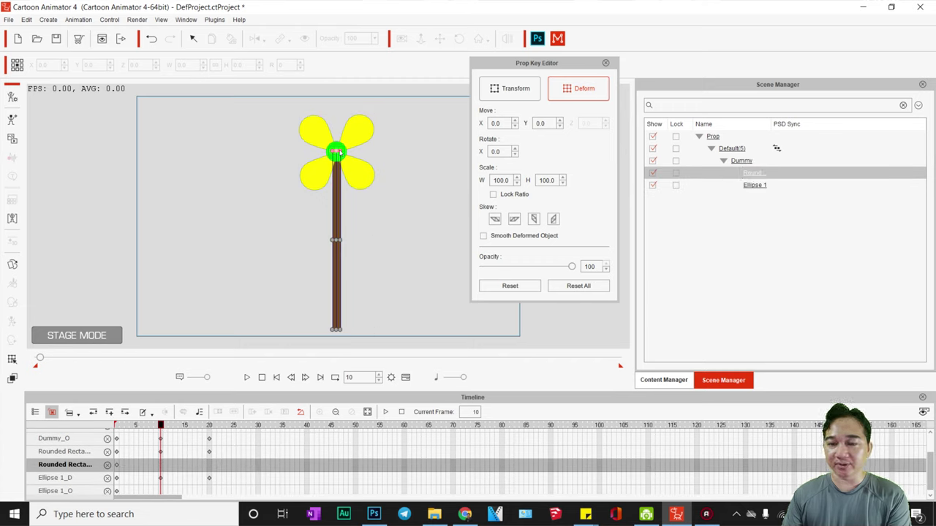
pyautogui.moveTo(338, 152); pyautogui.dragTo(367, 159)
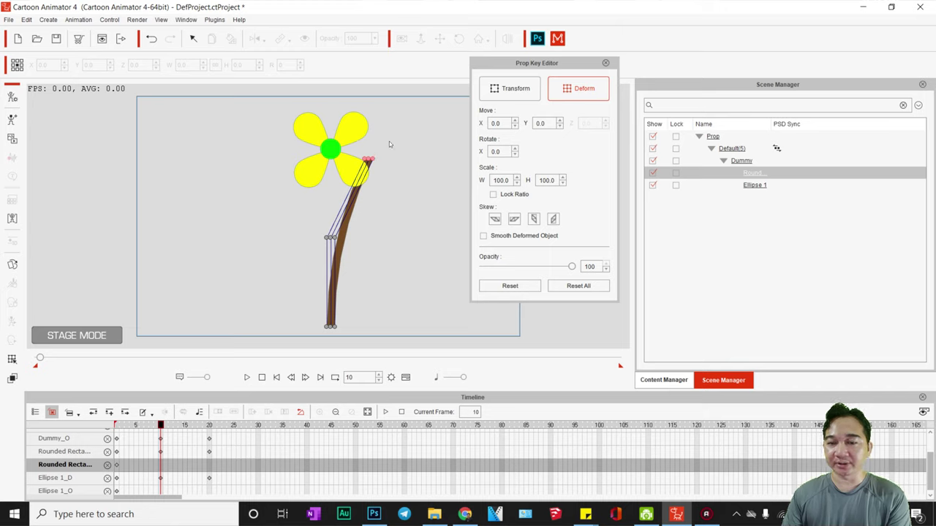
pyautogui.moveTo(373, 153); pyautogui.dragTo(377, 150)
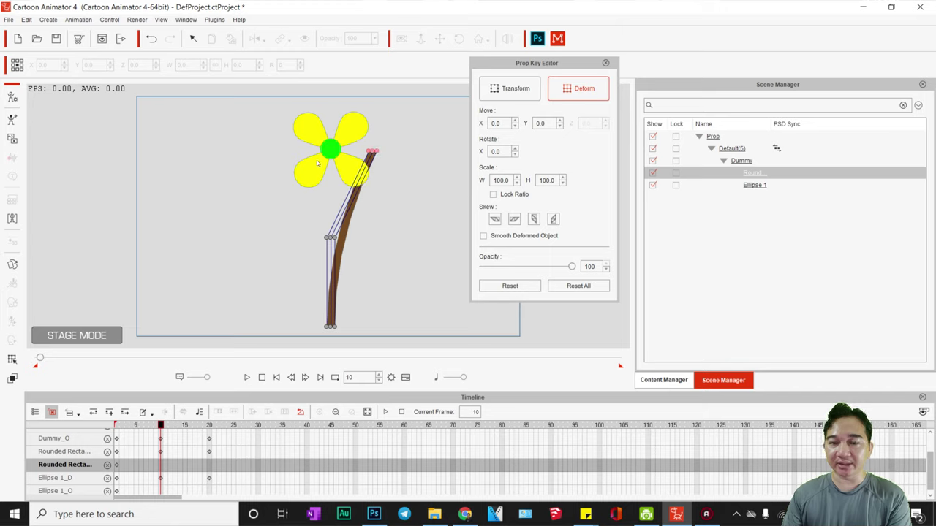
# - At frame 10, move the flower head onto the bent stem's tip in Transform mode, at about X 71.2, Y 181.3
pyautogui.click(760, 184)
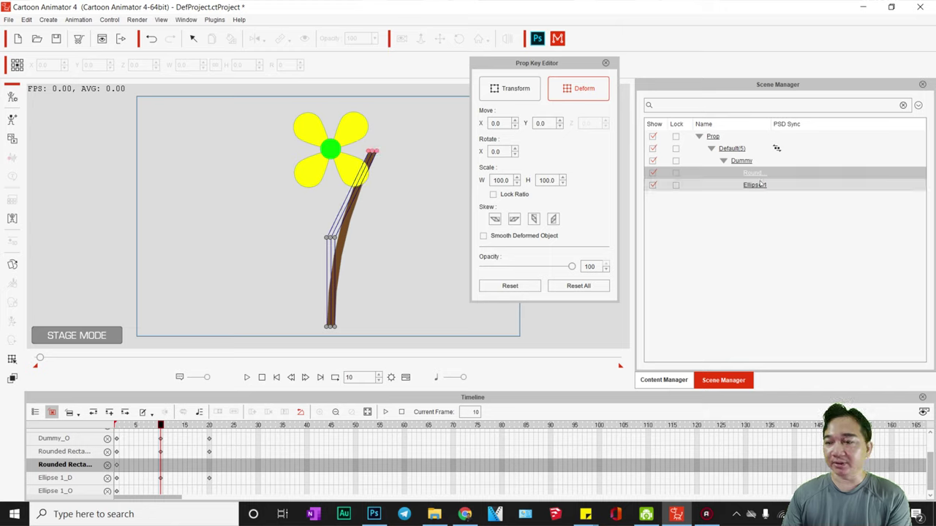
pyautogui.click(510, 88)
pyautogui.moveTo(330, 151); pyautogui.dragTo(369, 148)
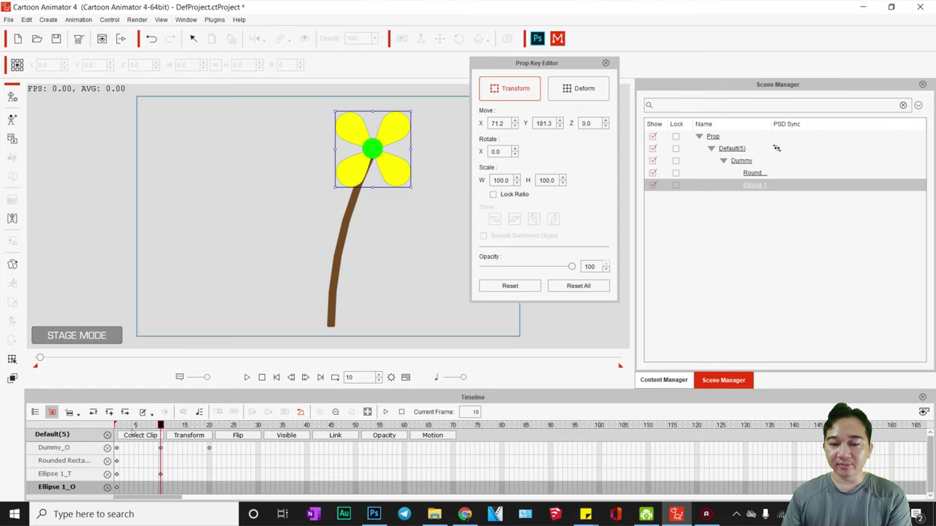
# - Key the flower head's reset position at frame 20 with Reset All and play back the sway animation
pyautogui.click(262, 377)
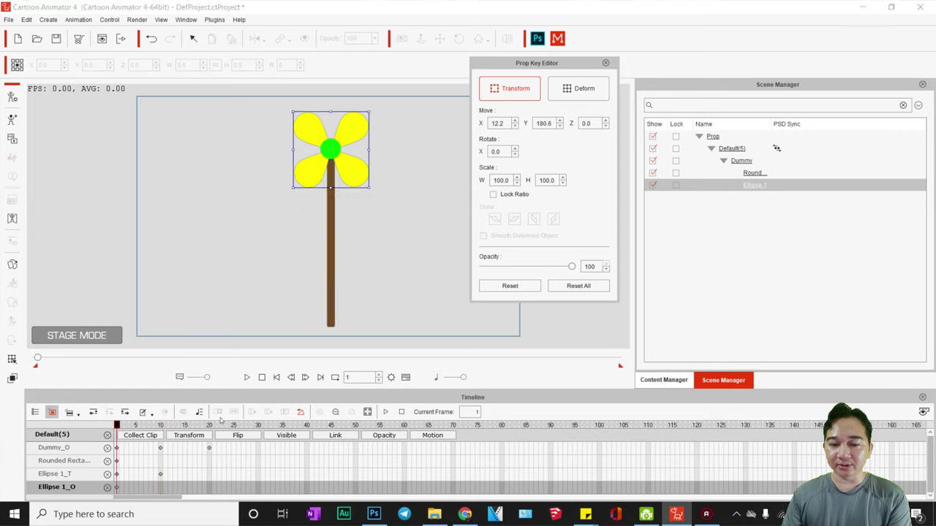
pyautogui.click(208, 425)
pyautogui.click(577, 286)
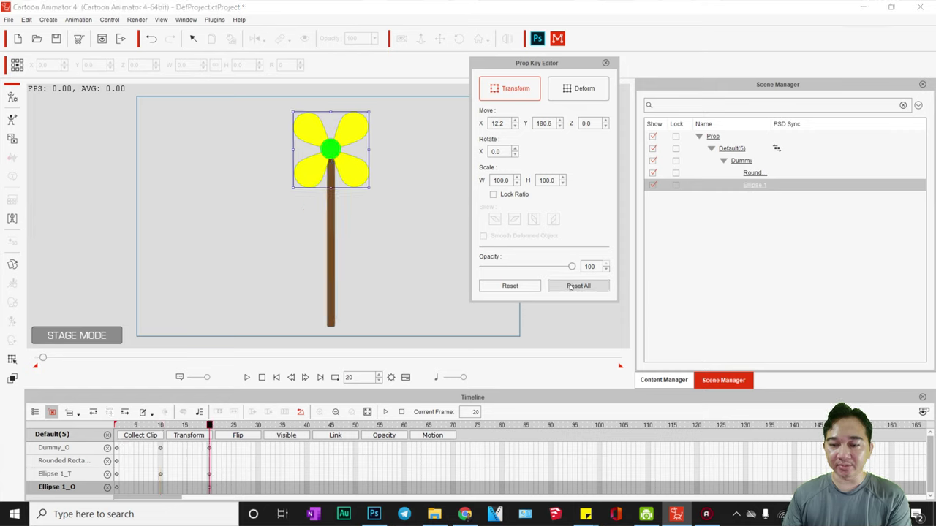
pyautogui.click(247, 377)
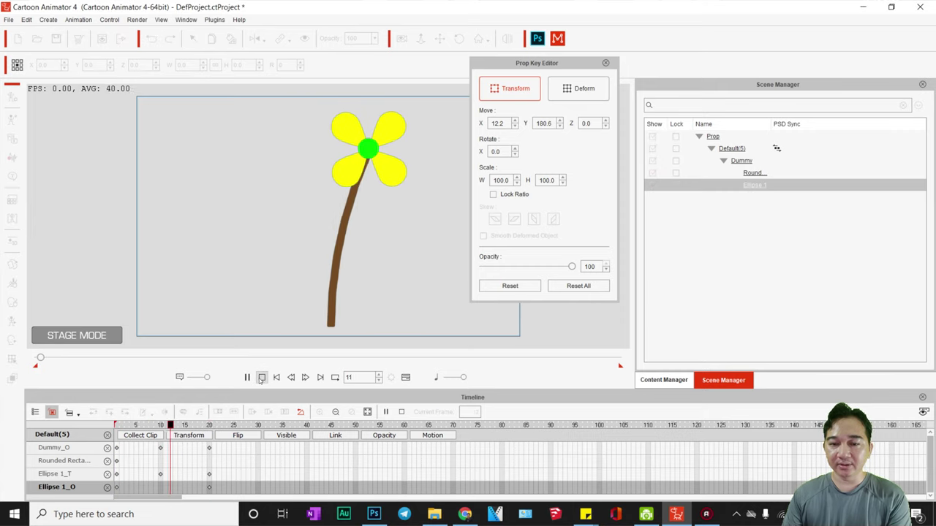
# - Stop playback, go to frame 10 and set the Ellipse 1_T key there to the Smooth transition curve
pyautogui.click(262, 377)
pyautogui.moveTo(117, 425); pyautogui.dragTo(161, 425)
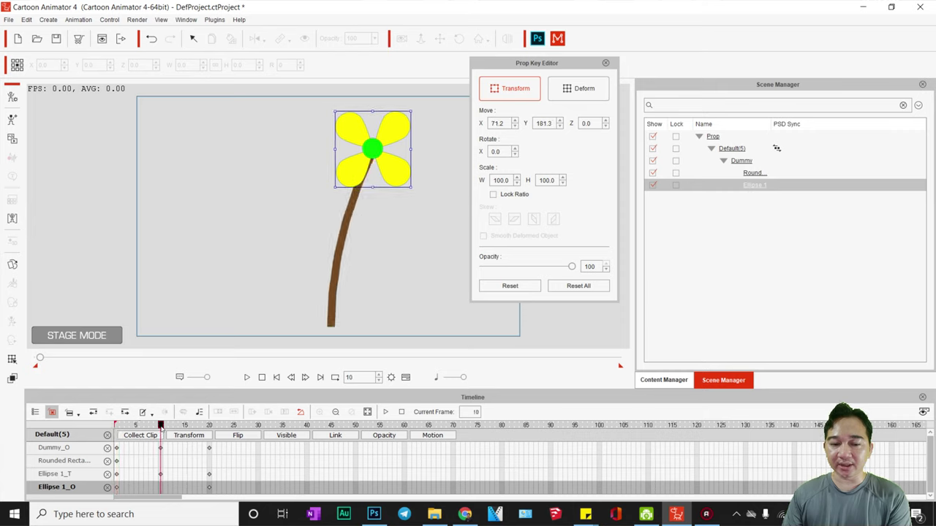
pyautogui.click(161, 473)
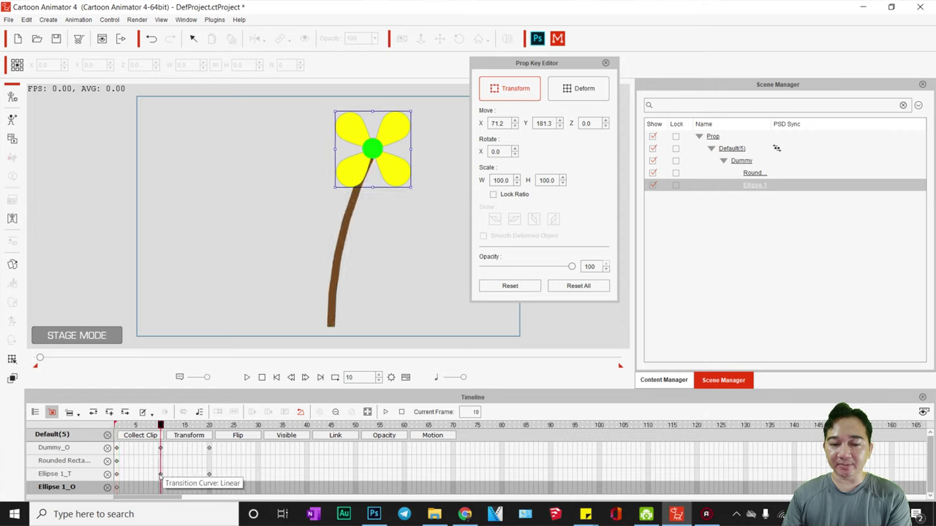
pyautogui.click(160, 475)
pyautogui.rightClick(161, 476)
pyautogui.click(186, 468)
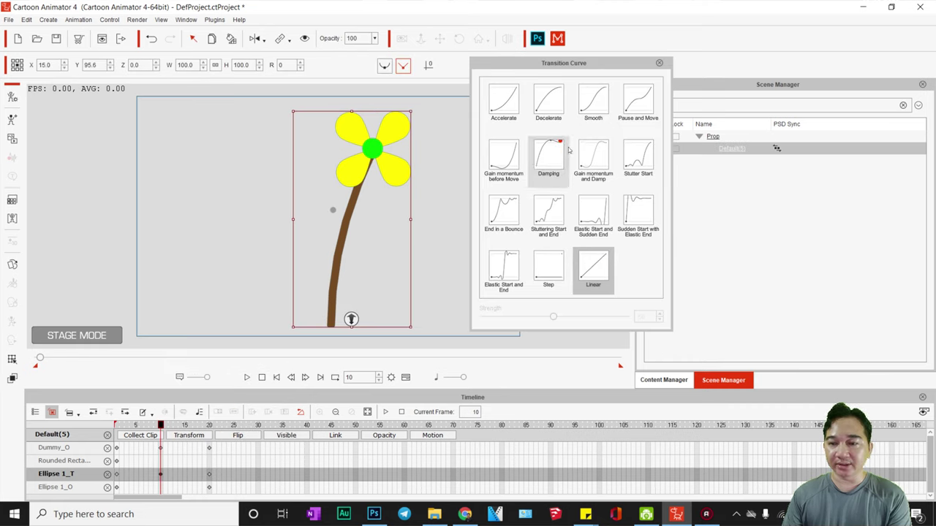
pyautogui.click(600, 107)
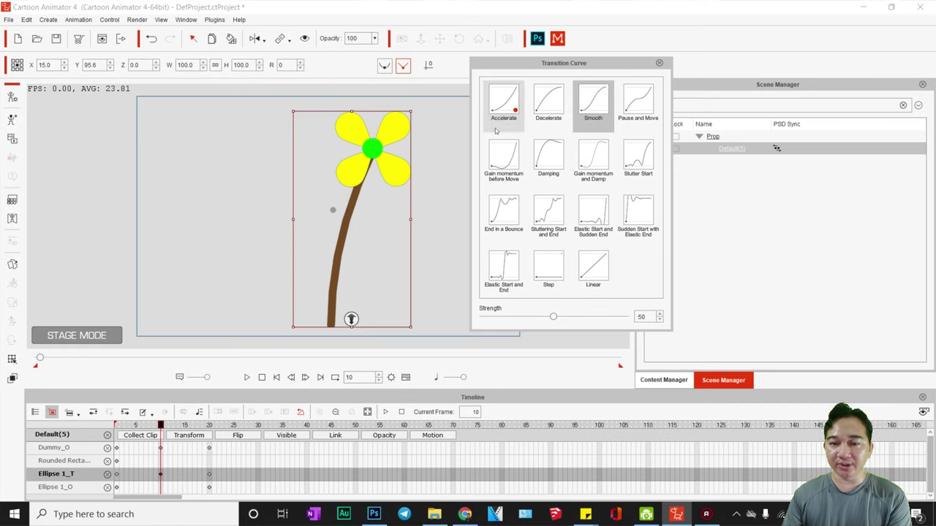
pyautogui.click(380, 141)
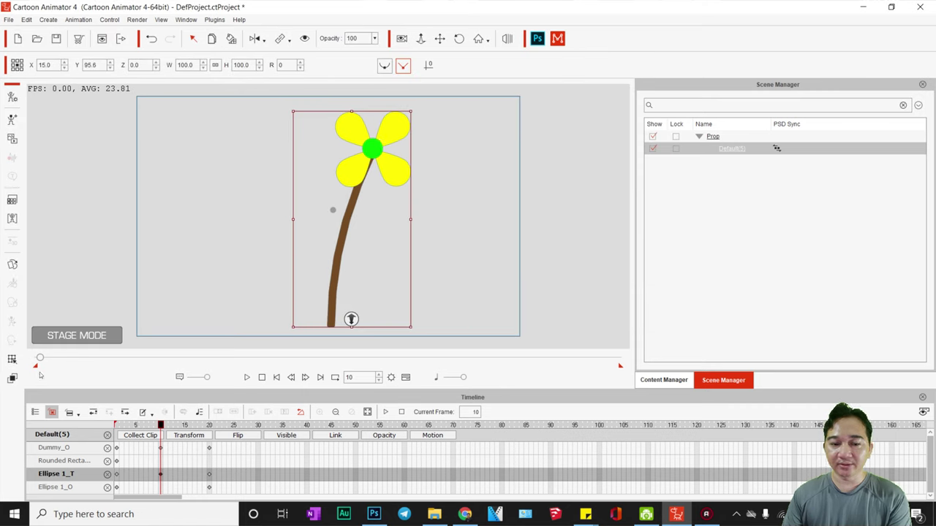
# - Reselect the flower head in the prop key editor and reapply the Smooth transition curve to its frame 10 transform key
pyautogui.click(13, 359)
pyautogui.click(752, 174)
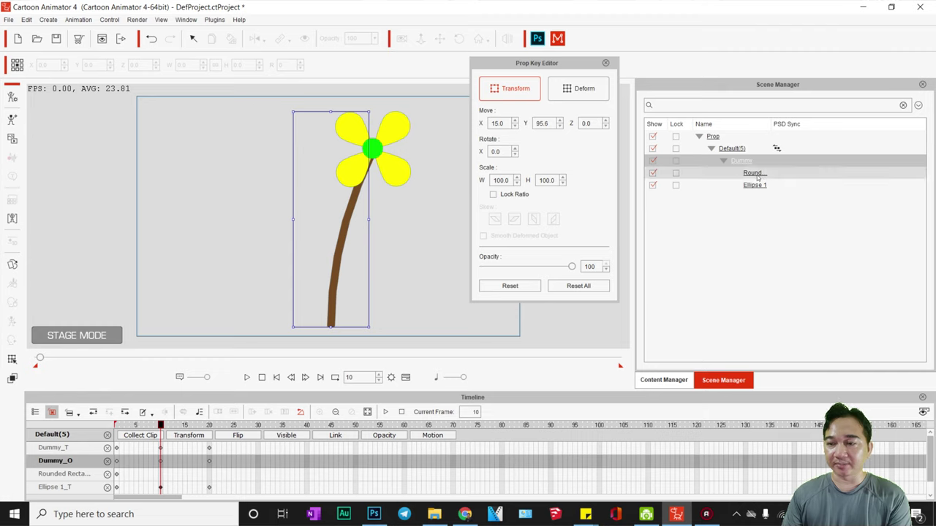
pyautogui.click(757, 186)
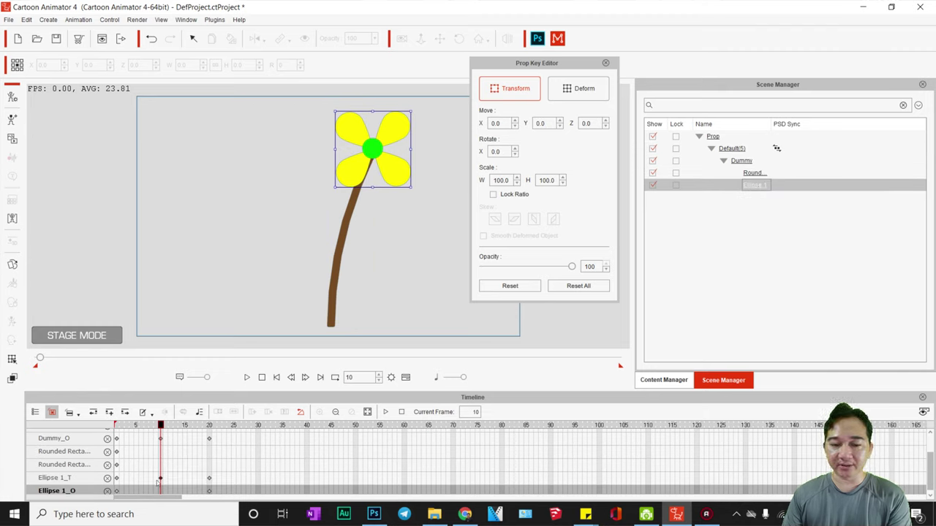
pyautogui.rightClick(160, 479)
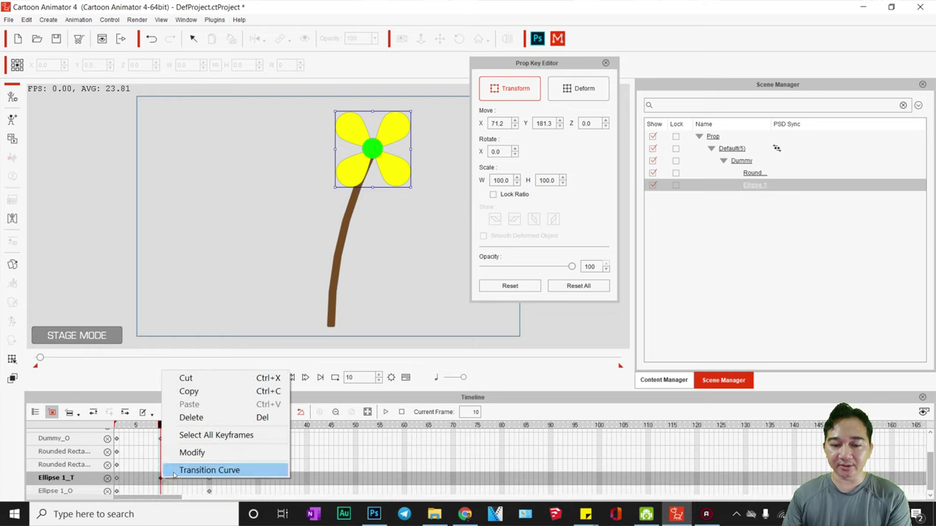
pyautogui.click(205, 470)
pyautogui.click(600, 104)
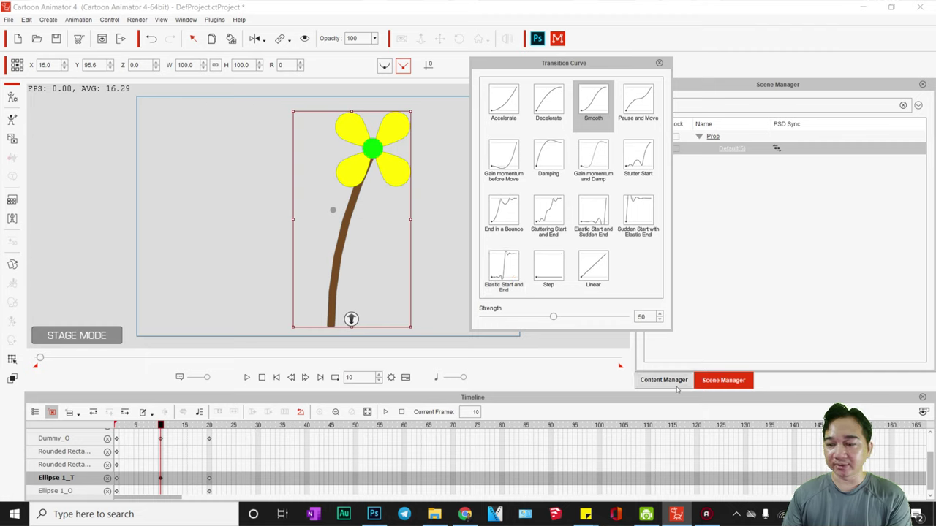
pyautogui.click(659, 63)
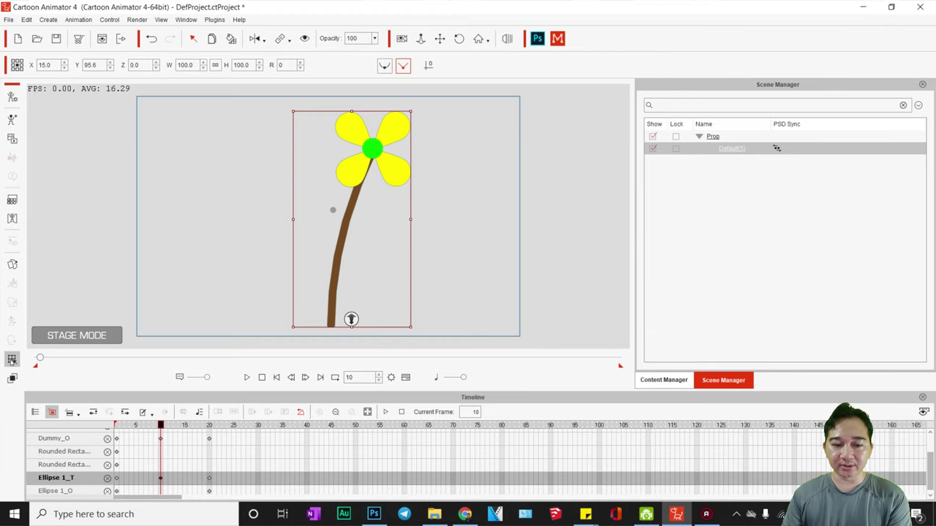
# - Examine the frame 10 keys and their transition curves on the dummy, stem and flower head tracks
pyautogui.click(12, 359)
pyautogui.click(753, 173)
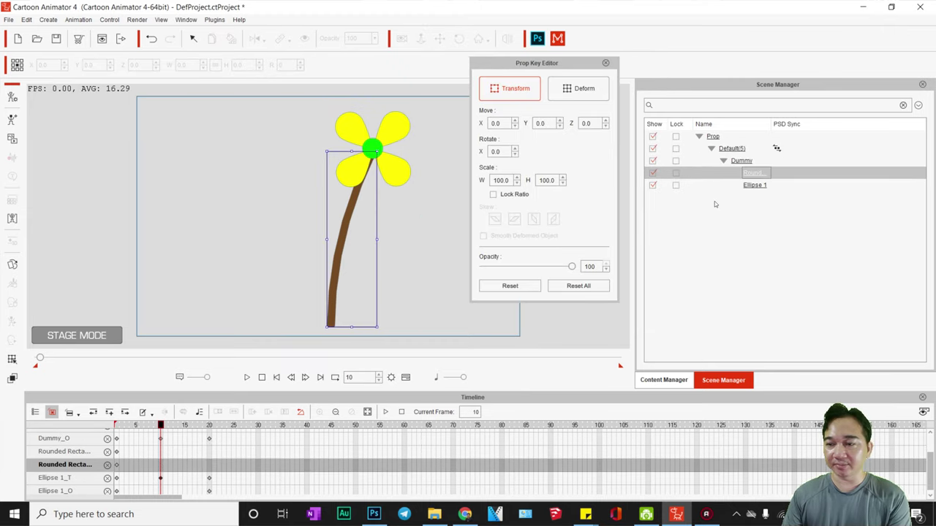
pyautogui.scroll(-1, 156, 483)
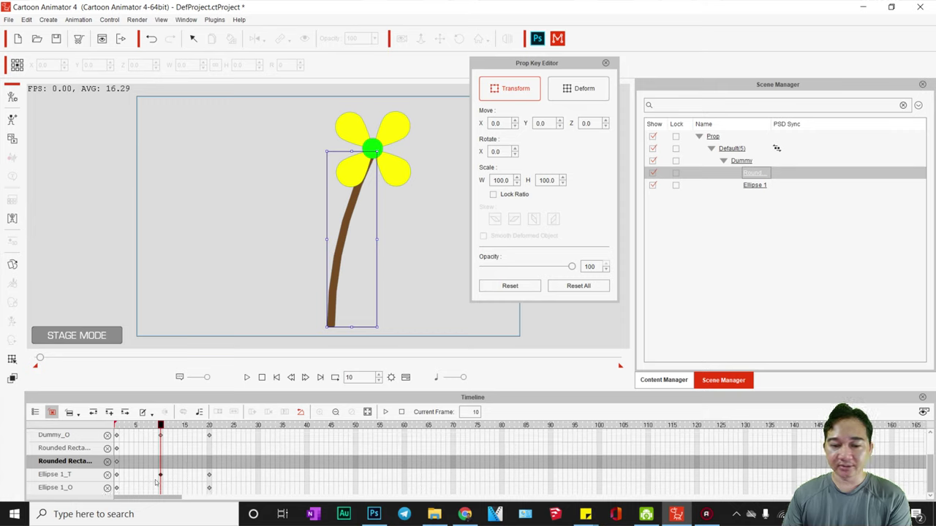
pyautogui.scroll(2, 157, 475)
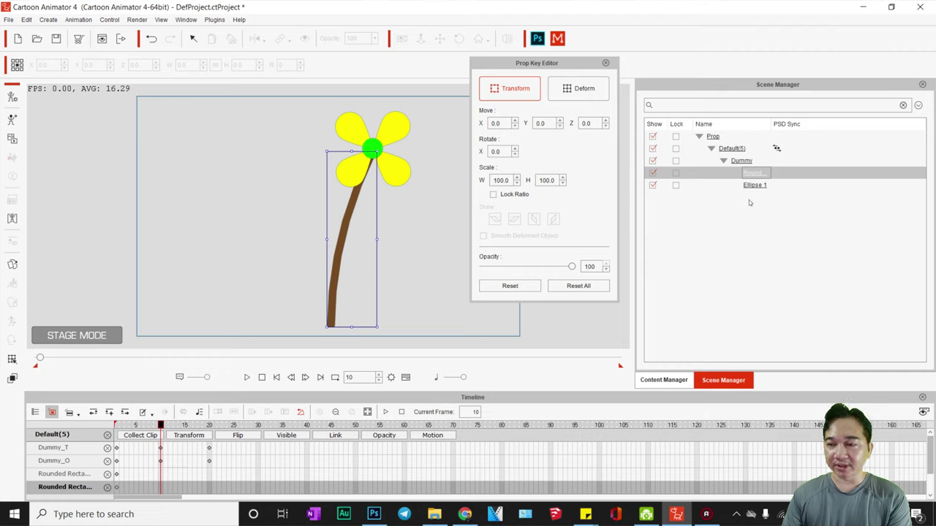
pyautogui.click(767, 186)
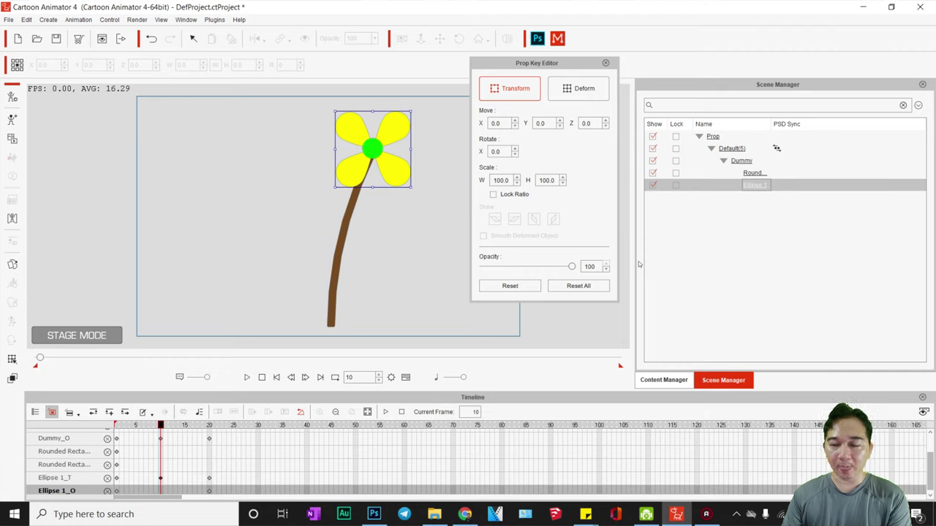
pyautogui.click(754, 174)
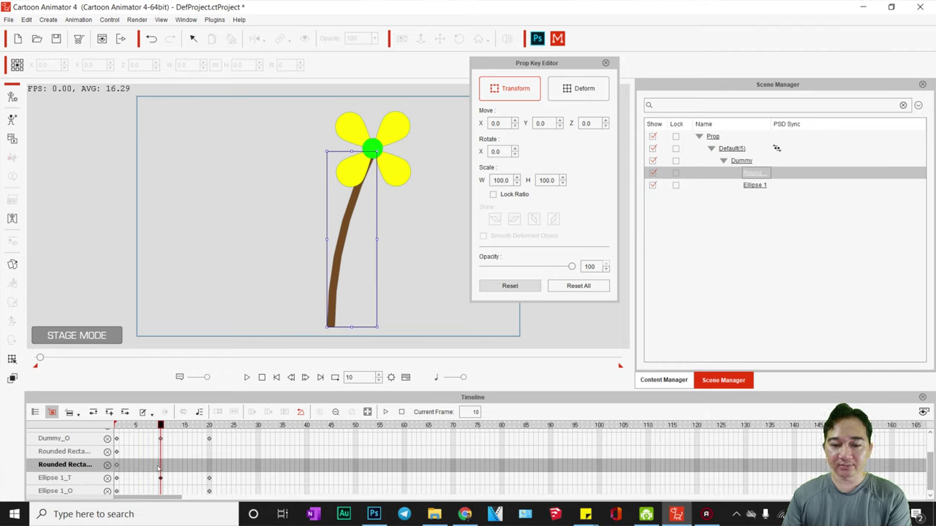
pyautogui.scroll(2, 158, 472)
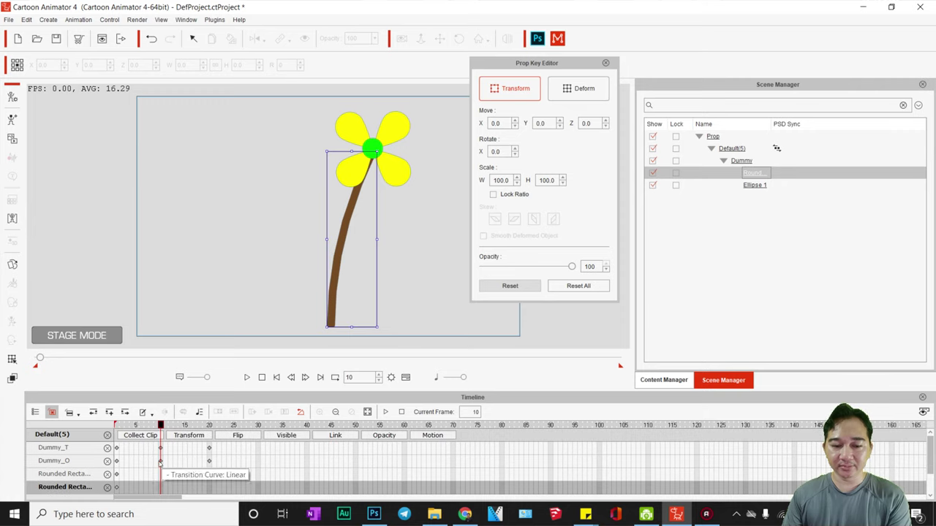
pyautogui.scroll(-1, 162, 475)
pyautogui.scroll(-1, 161, 476)
pyautogui.scroll(2, 163, 479)
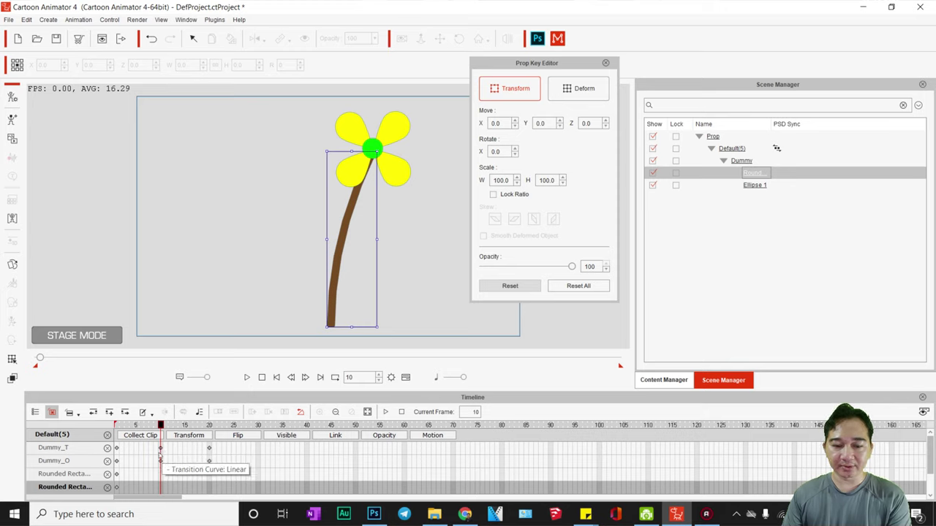
pyautogui.click(160, 448)
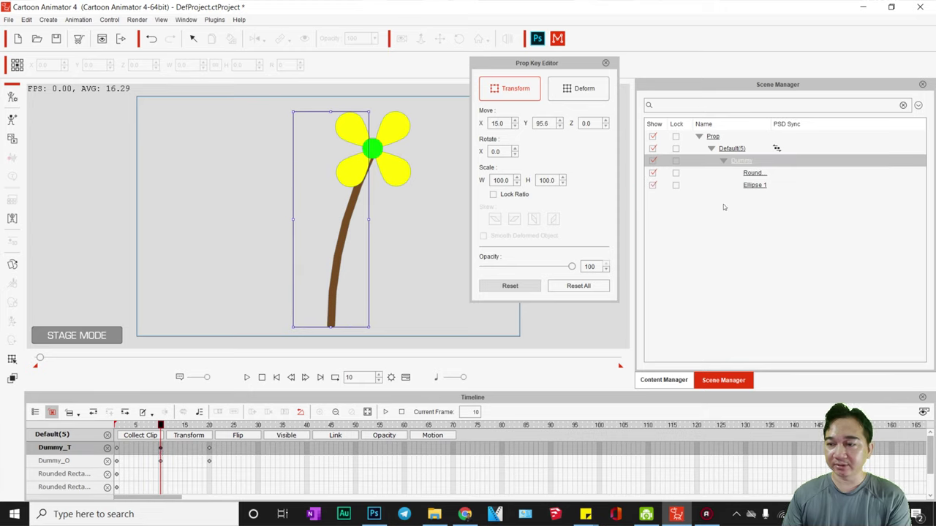
pyautogui.click(749, 173)
pyautogui.click(752, 185)
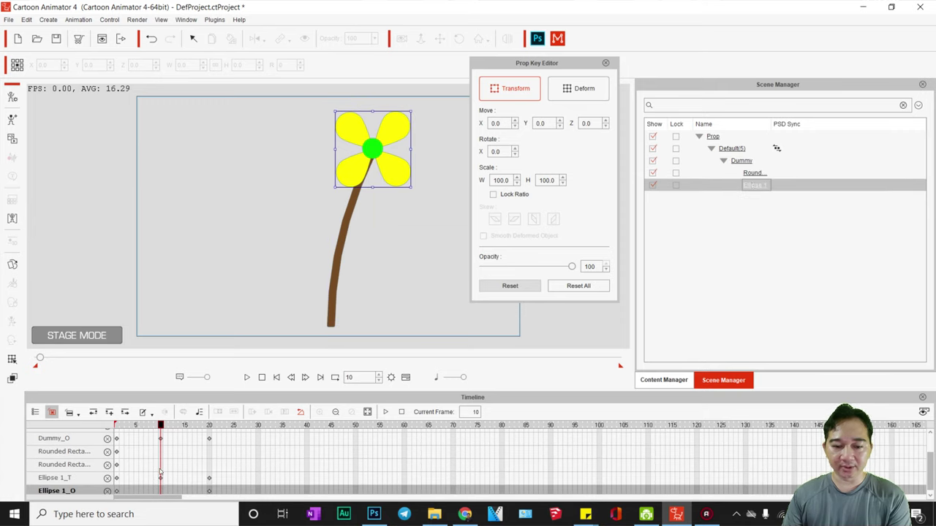
pyautogui.scroll(3, 160, 473)
pyautogui.scroll(-3, 162, 488)
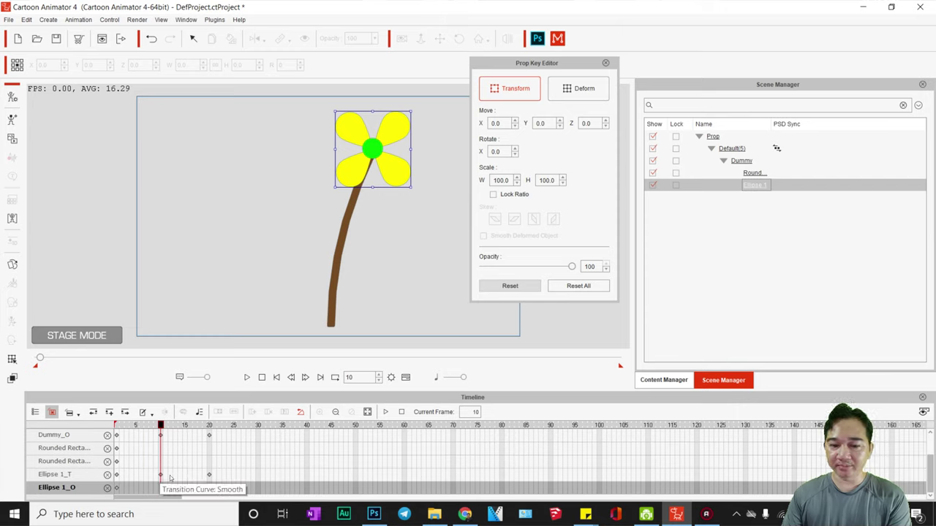
# - Apply the Smooth transition curve once more to the Ellipse 1_T key at frame 10
pyautogui.click(162, 475)
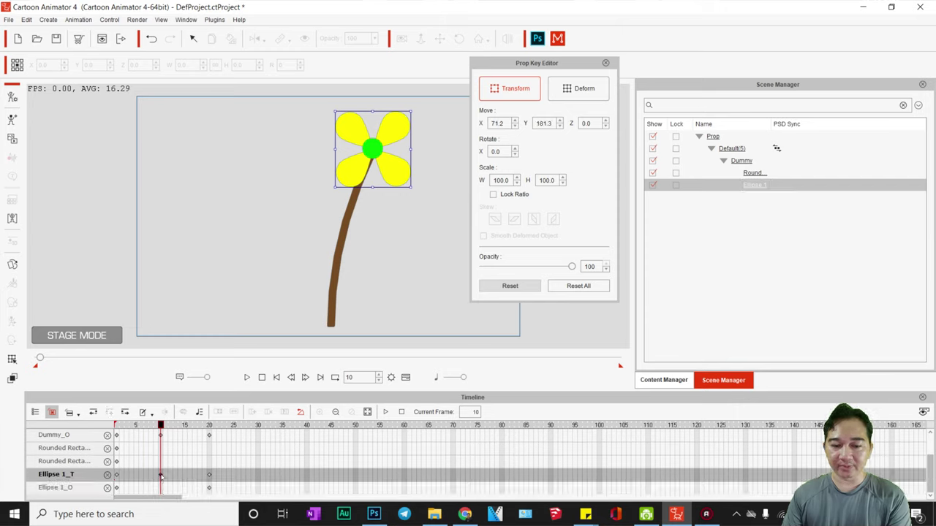
pyautogui.rightClick(162, 476)
pyautogui.click(180, 469)
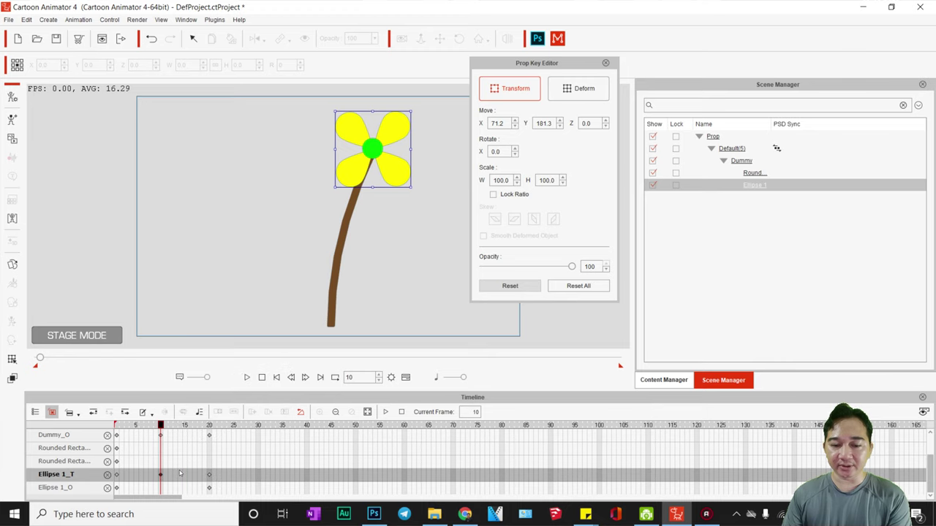
pyautogui.click(600, 96)
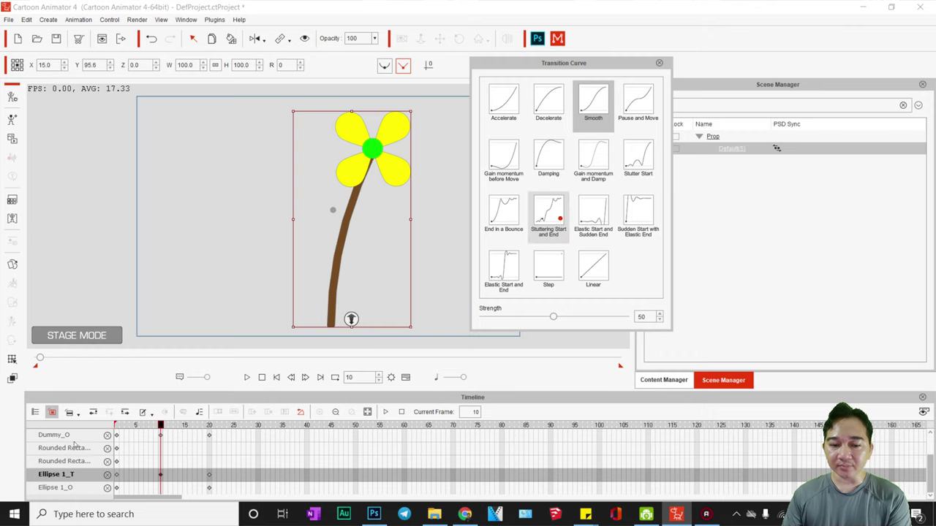
# - Set the Dummy_T key at frame 10 to the Smooth transition curve
pyautogui.click(12, 360)
pyautogui.click(12, 360)
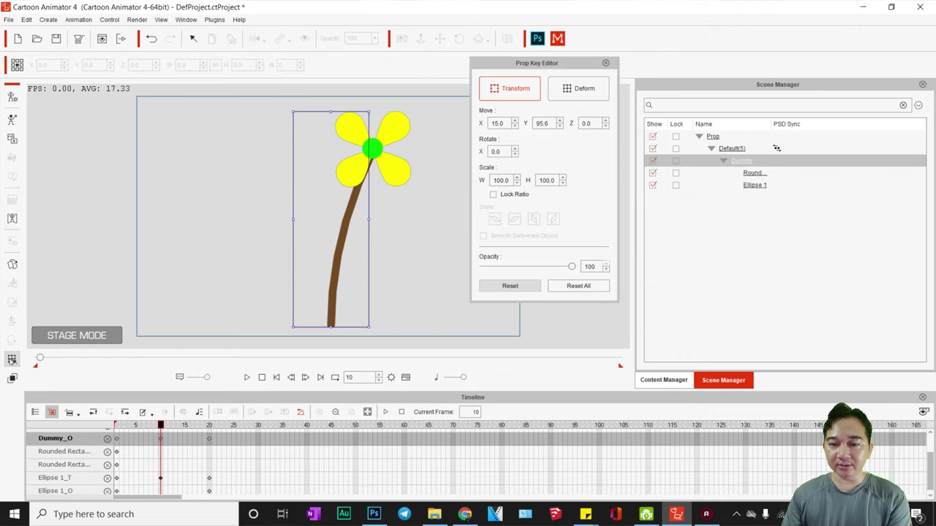
pyautogui.click(755, 184)
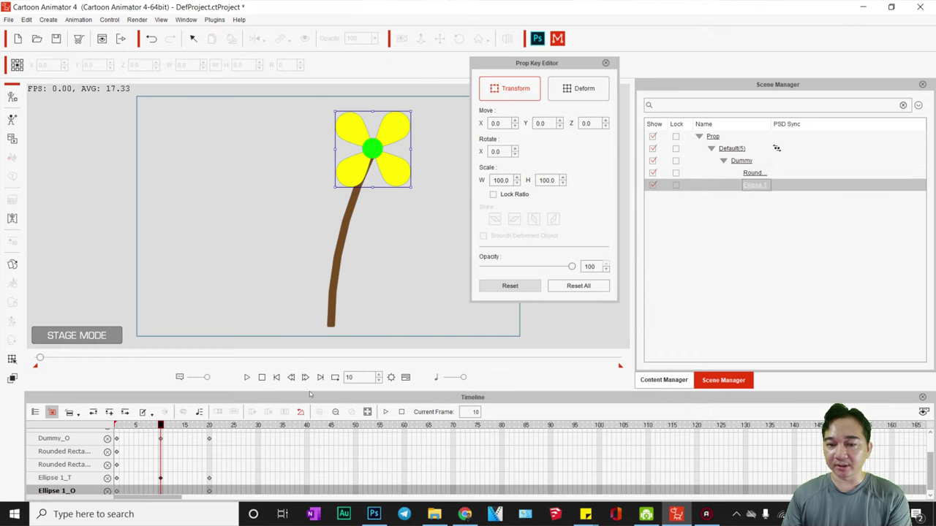
pyautogui.scroll(3, 155, 462)
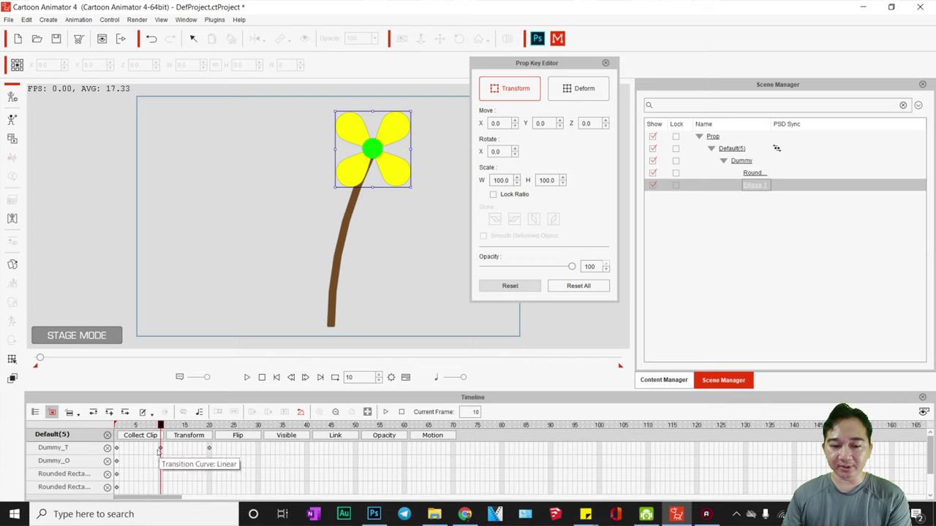
pyautogui.click(161, 449)
pyautogui.rightClick(160, 449)
pyautogui.click(226, 441)
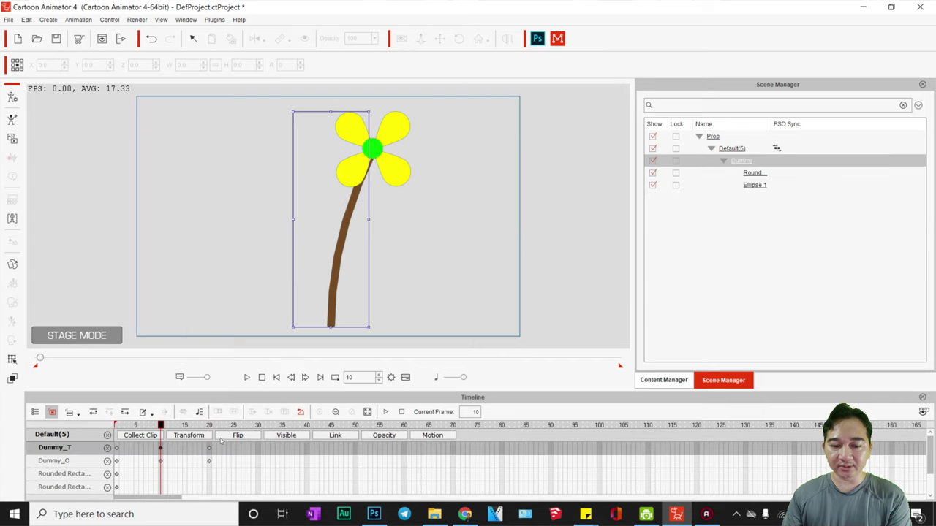
pyautogui.click(604, 107)
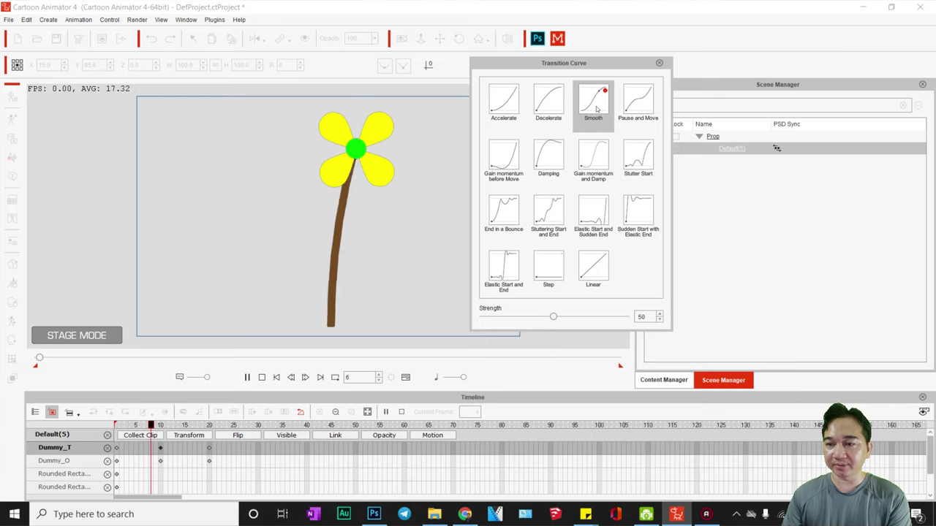
pyautogui.click(658, 64)
# - Play back the smoothed sway animation several times and stop it at the first frame
pyautogui.click(247, 377)
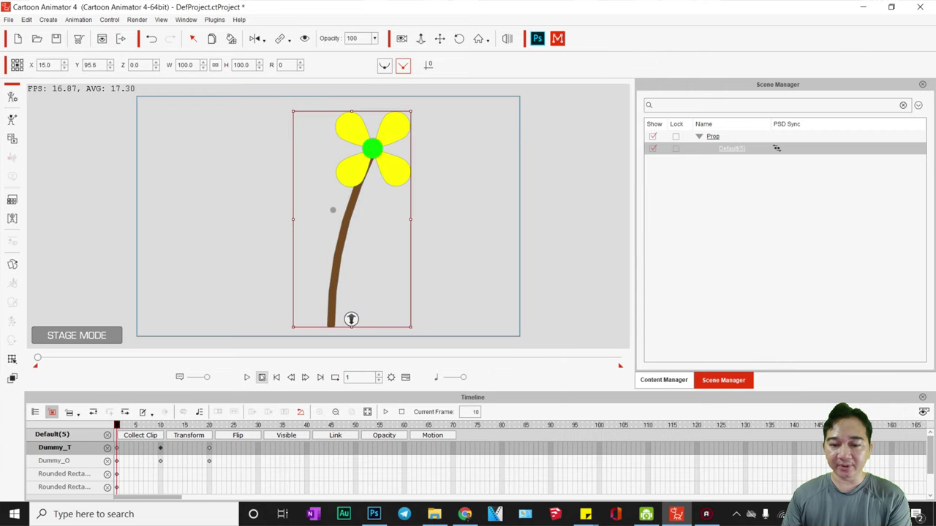
pyautogui.click(261, 377)
pyautogui.click(247, 377)
pyautogui.click(261, 377)
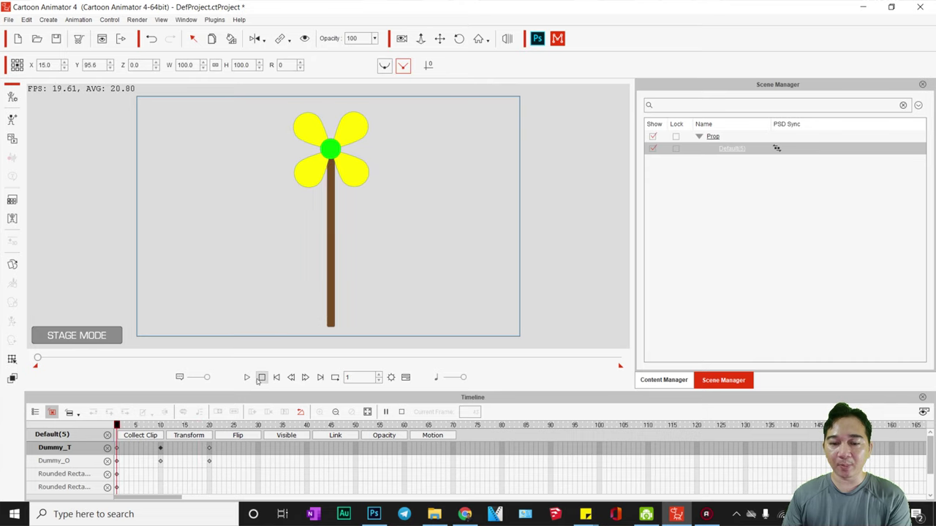
pyautogui.click(247, 377)
pyautogui.click(261, 377)
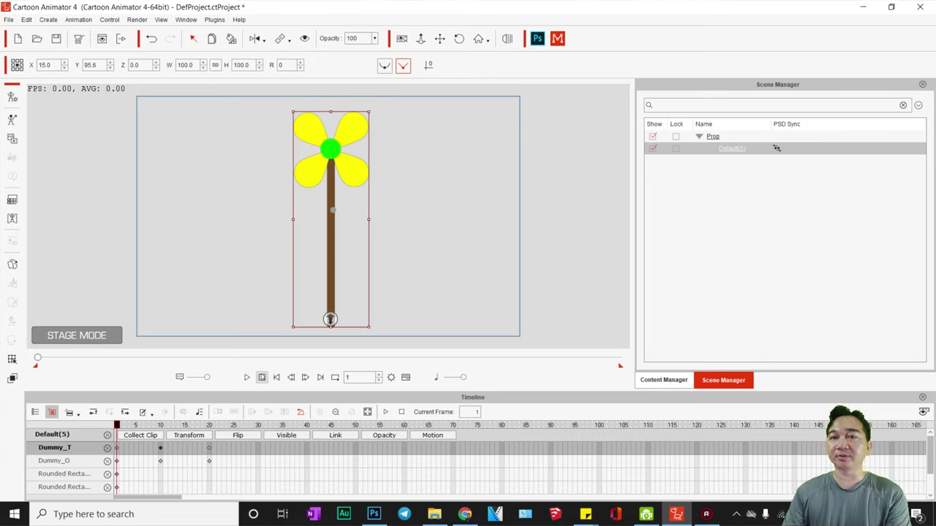
# - Collect frames 1 to 20 as a clip on the prop's Collect Clip track and add it to the action menu
pyautogui.click(140, 435)
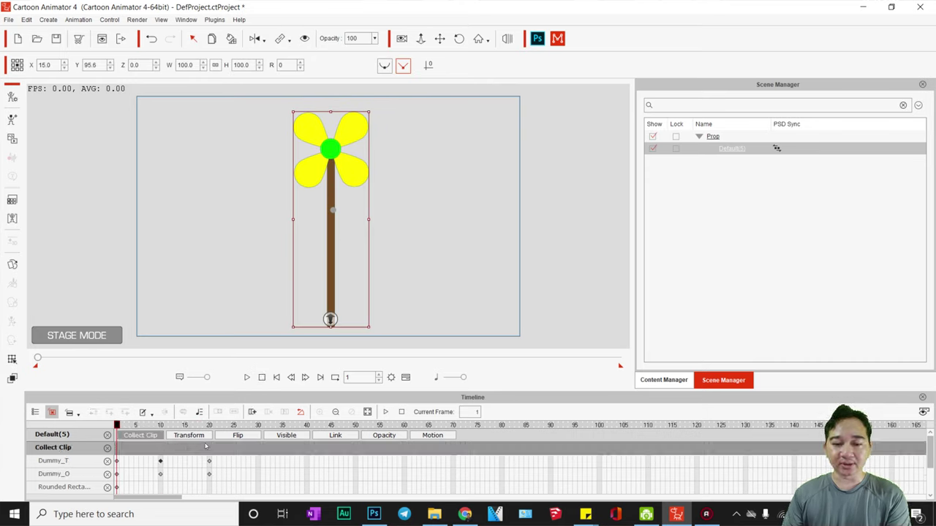
pyautogui.moveTo(210, 447); pyautogui.dragTo(115, 452)
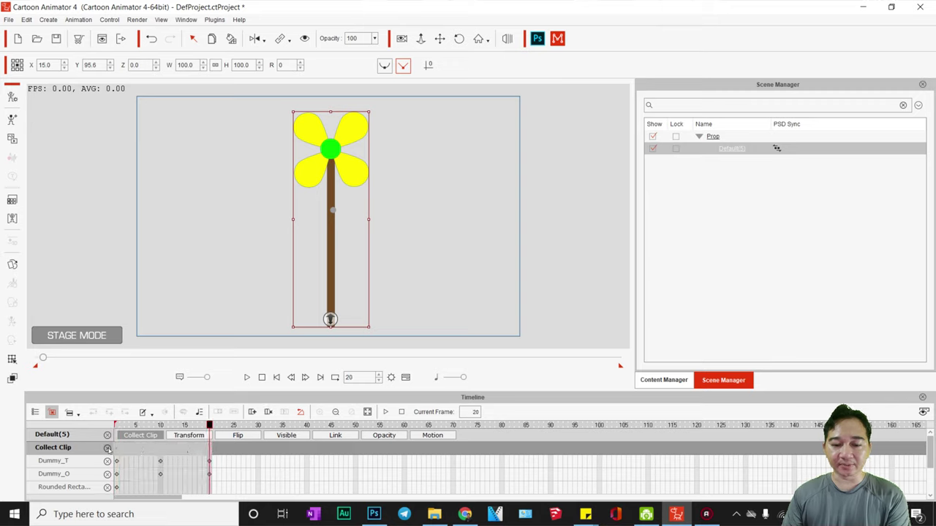
pyautogui.rightClick(152, 452)
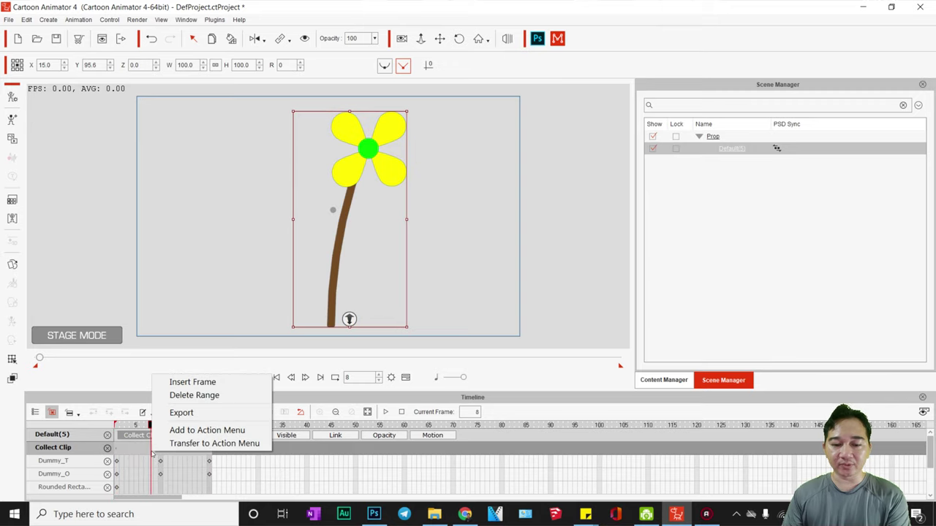
pyautogui.click(188, 430)
pyautogui.click(461, 279)
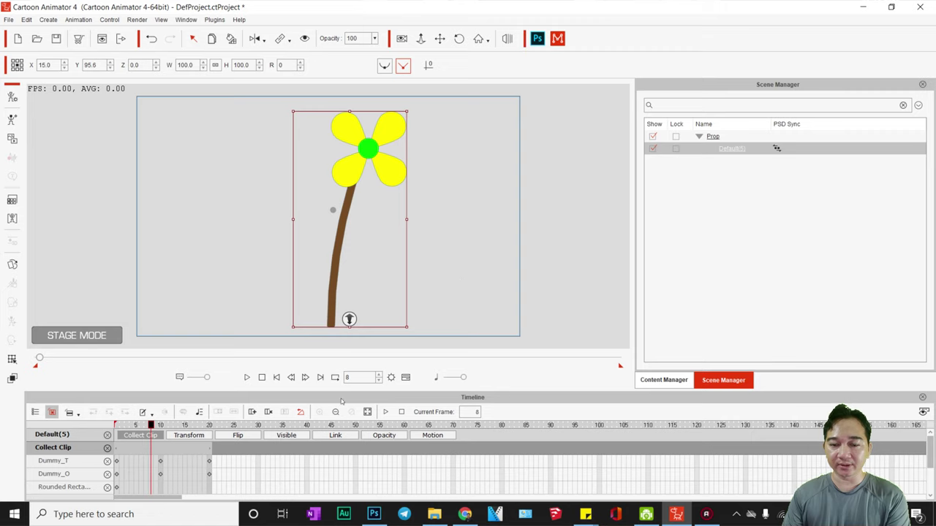
# - Play back the prop's sway animation and stop it so the playhead returns to the first frame
pyautogui.click(248, 377)
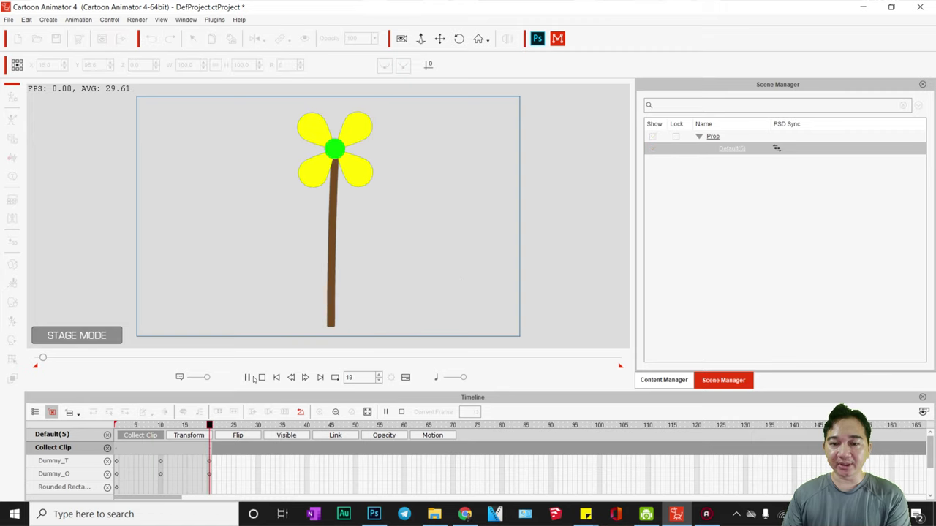
pyautogui.click(262, 377)
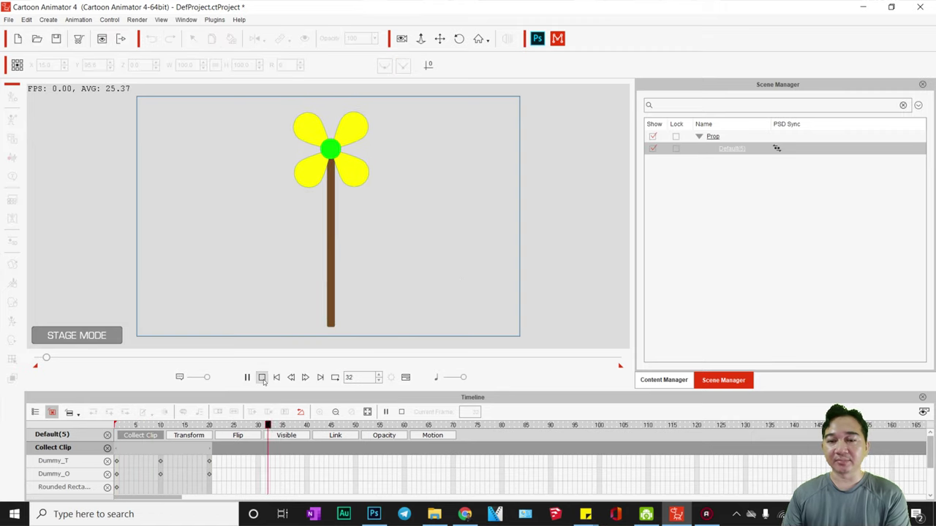
pyautogui.click(262, 377)
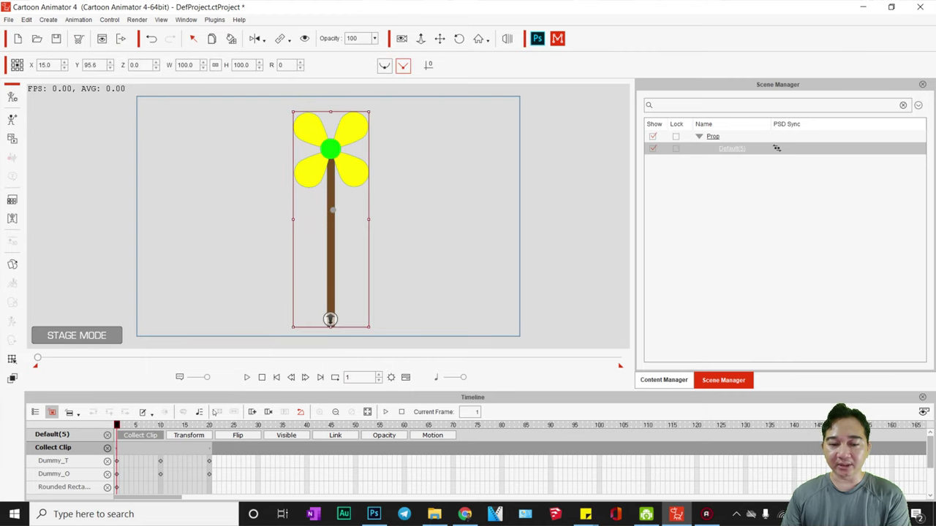
# - Remove the flower prop's object animation and apply the collected sway action from its action menu
pyautogui.rightClick(333, 174)
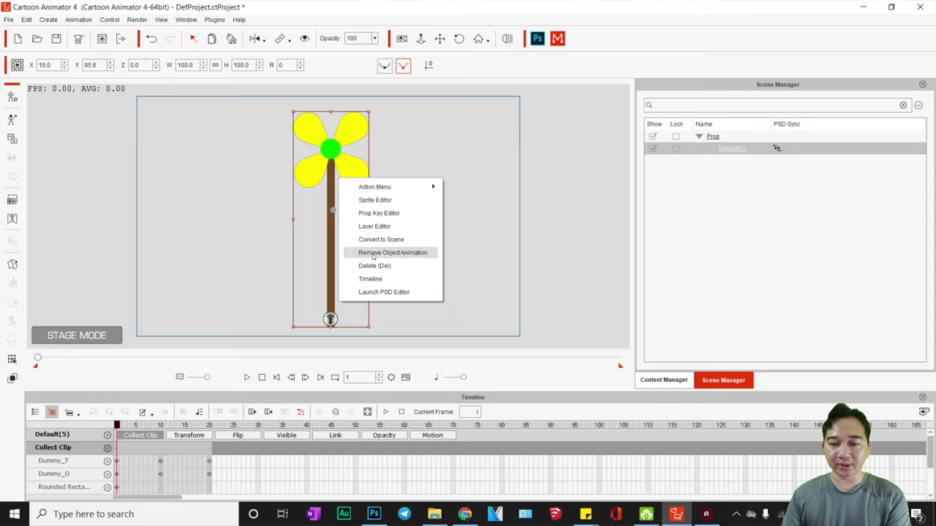
pyautogui.click(369, 251)
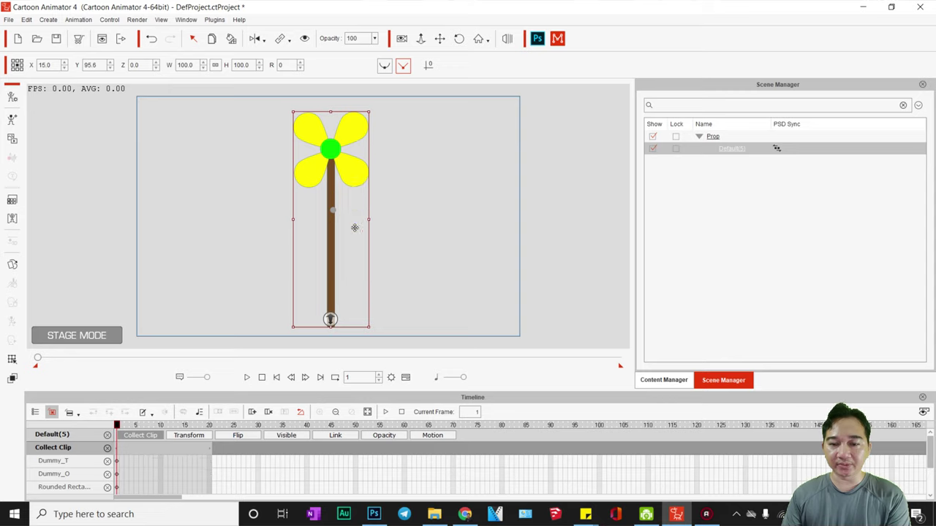
pyautogui.rightClick(331, 149)
pyautogui.moveTo(370, 159)
pyautogui.click(480, 170)
# - Play the applied action through to frame 20 and show the prop's Motion track in the timeline
pyautogui.press('space')
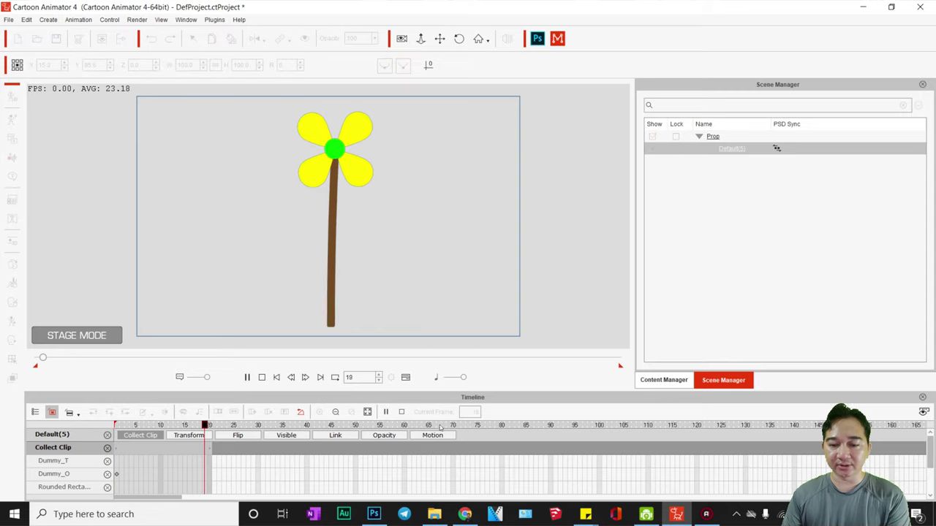
pyautogui.press('space')
pyautogui.click(442, 438)
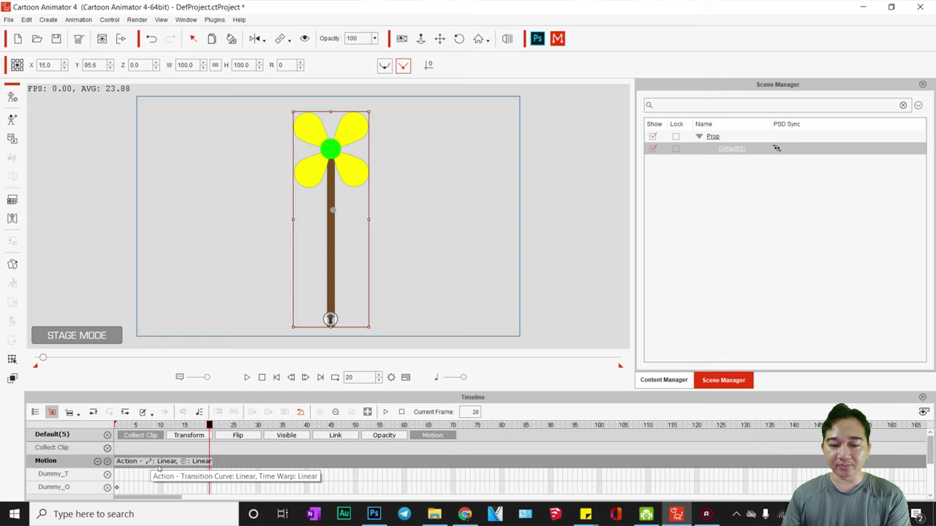
# - Loop the Action clip on the Motion track out to the project's end and play back the repeating sway
pyautogui.click(205, 463)
pyautogui.rightClick(206, 463)
pyautogui.press('Escape')
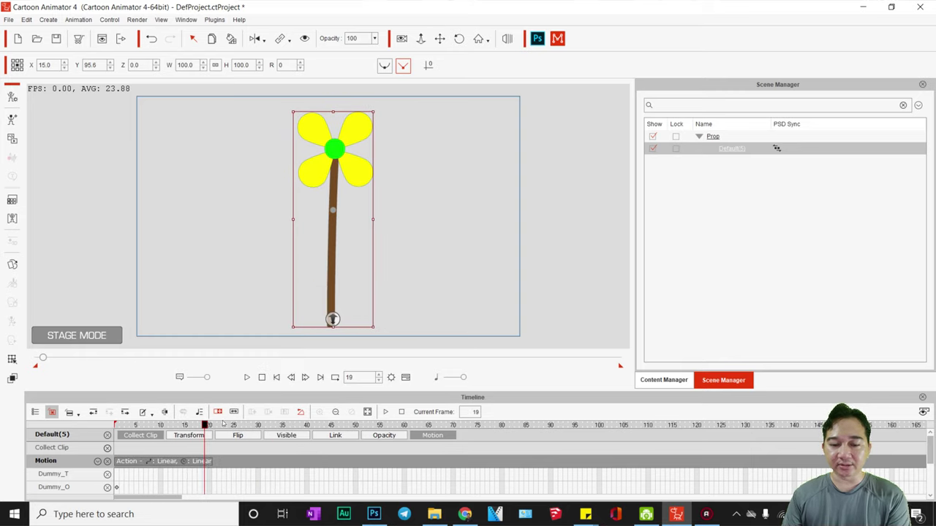
pyautogui.click(210, 469)
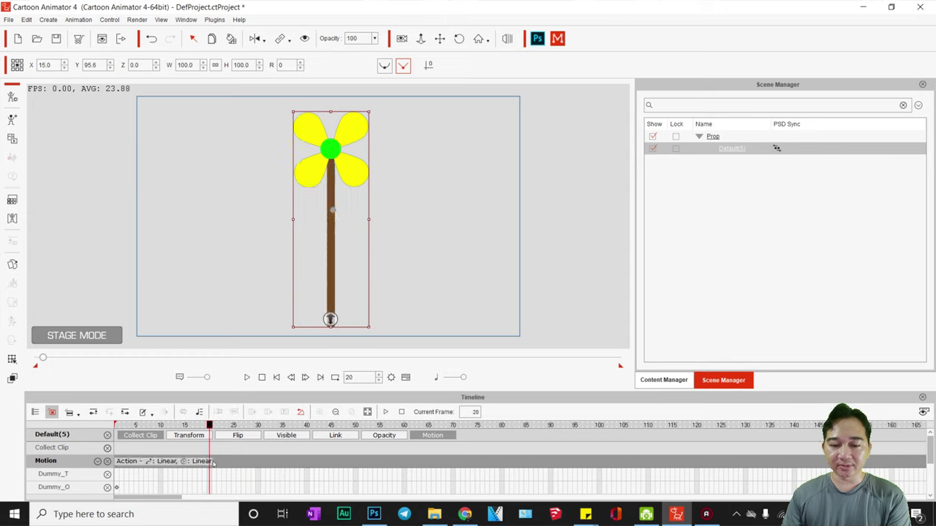
pyautogui.moveTo(210, 461); pyautogui.dragTo(769, 462)
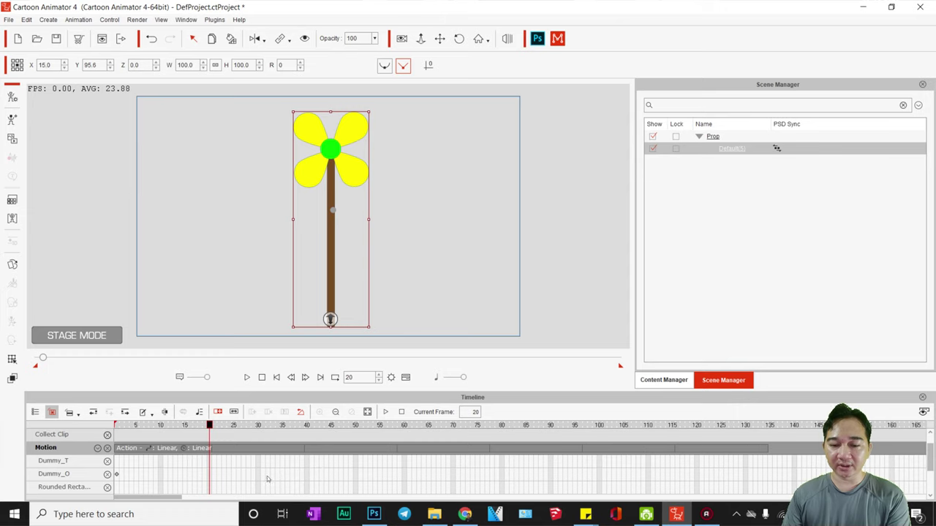
pyautogui.moveTo(154, 452); pyautogui.dragTo(693, 451)
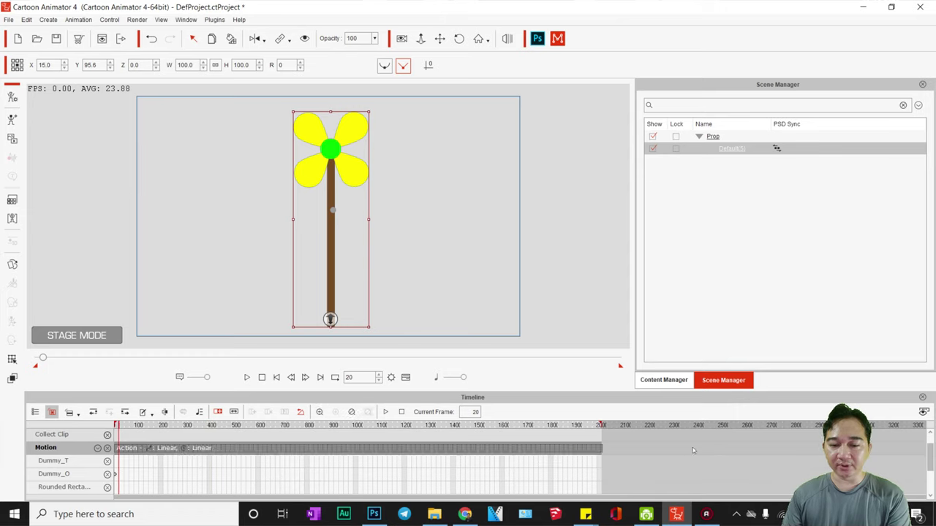
pyautogui.click(246, 377)
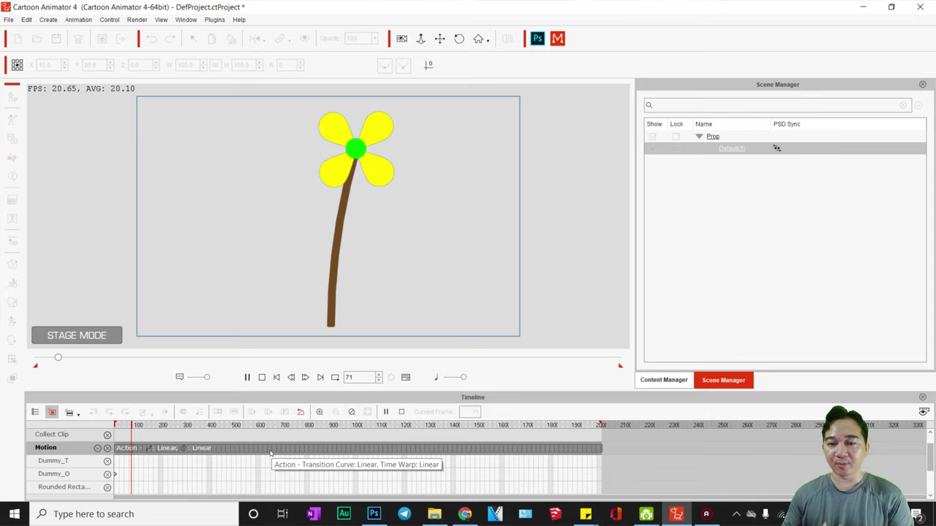
pyautogui.click(261, 377)
# - Load the Outdoor_Day scene from the G3 Scene-Living Spaces scene templates
pyautogui.click(647, 380)
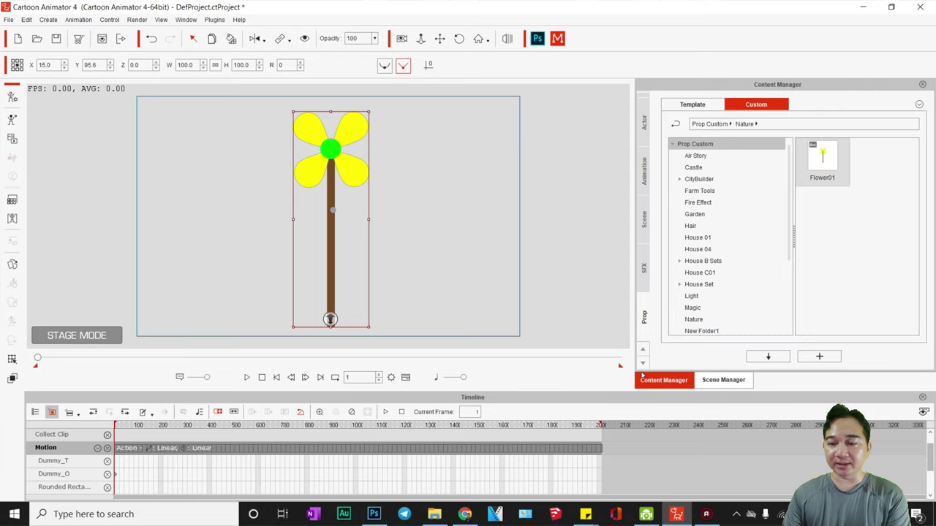
pyautogui.click(643, 218)
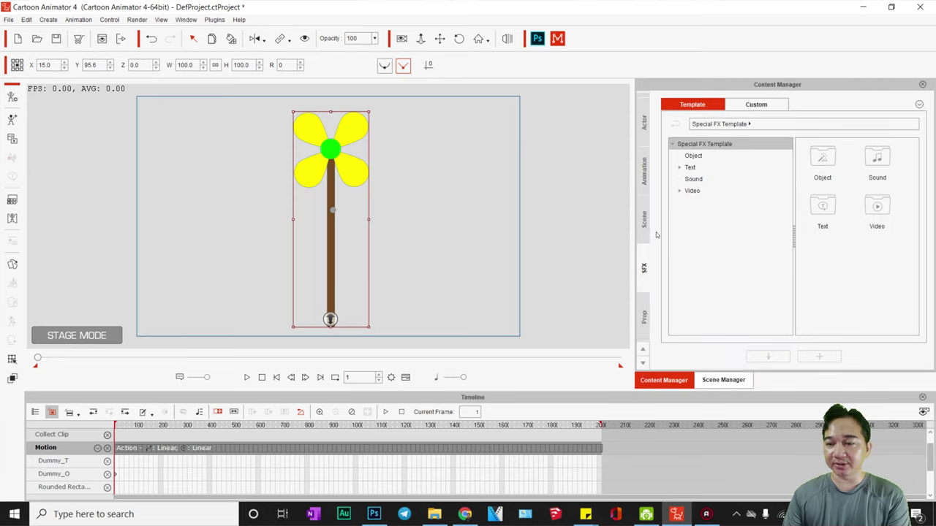
pyautogui.click(693, 105)
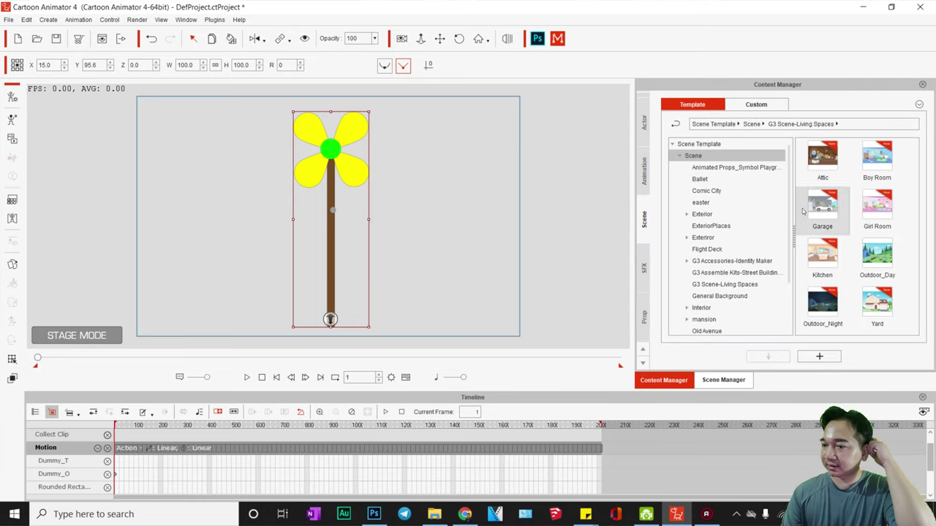
pyautogui.click(706, 191)
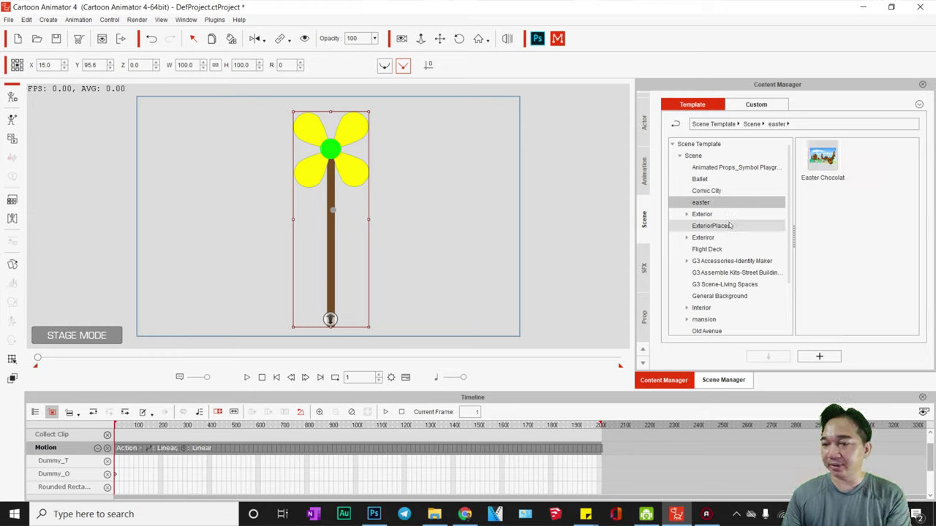
pyautogui.click(731, 249)
pyautogui.click(725, 273)
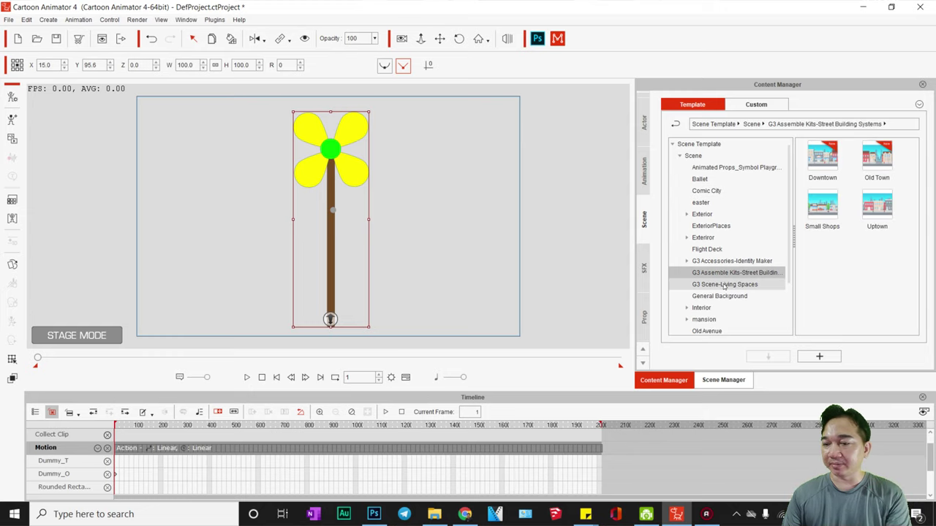
pyautogui.click(725, 284)
pyautogui.scroll(-2, 725, 284)
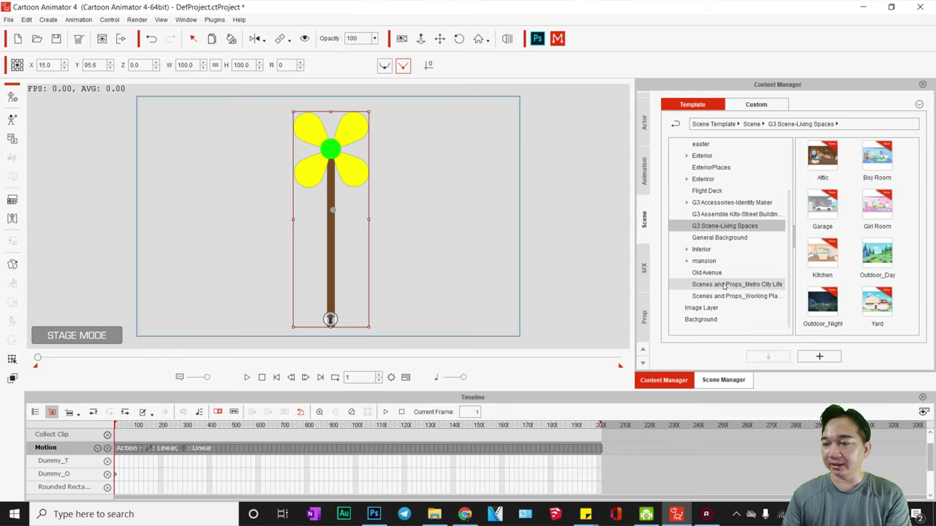
pyautogui.doubleClick(881, 256)
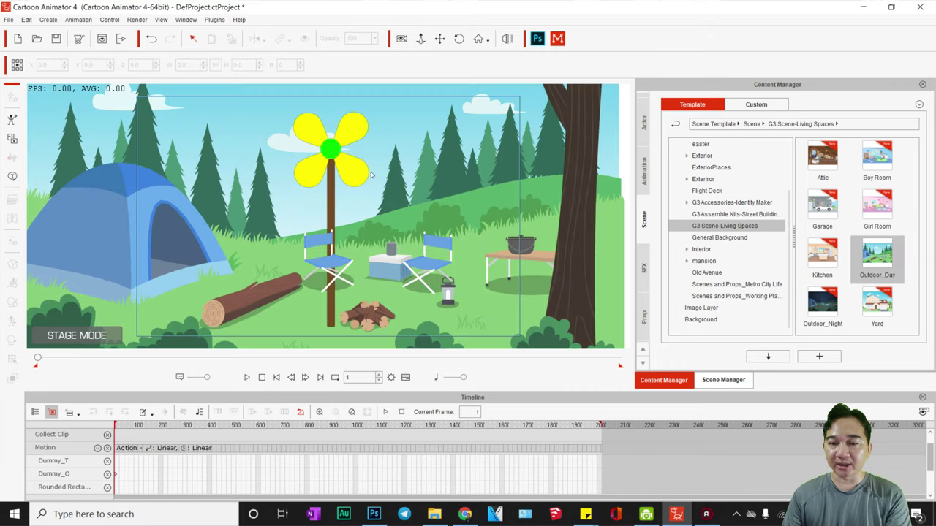
# - Replace the flower on the stage with the custom Nature prop Flower01, positioned at about X -32, Y 106.5
pyautogui.click(349, 155)
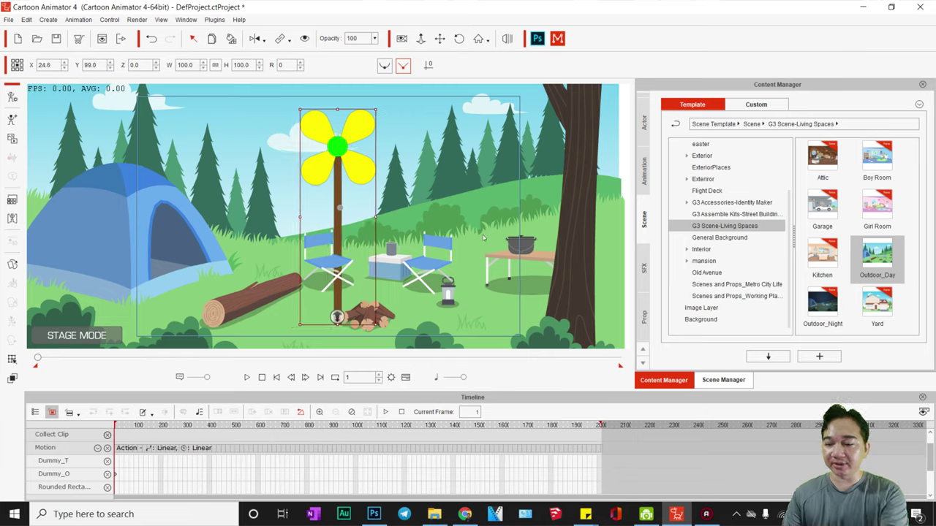
pyautogui.press('Delete')
pyautogui.click(644, 316)
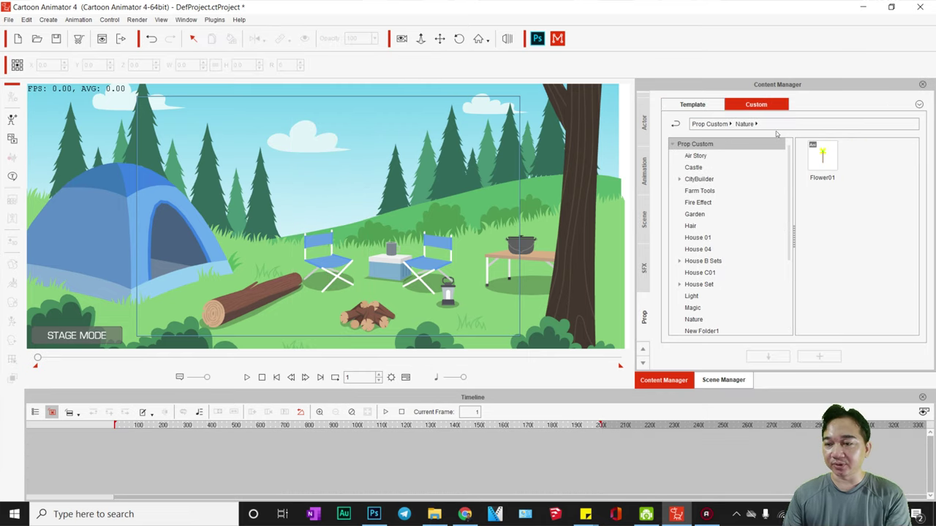
pyautogui.moveTo(819, 167); pyautogui.dragTo(295, 179)
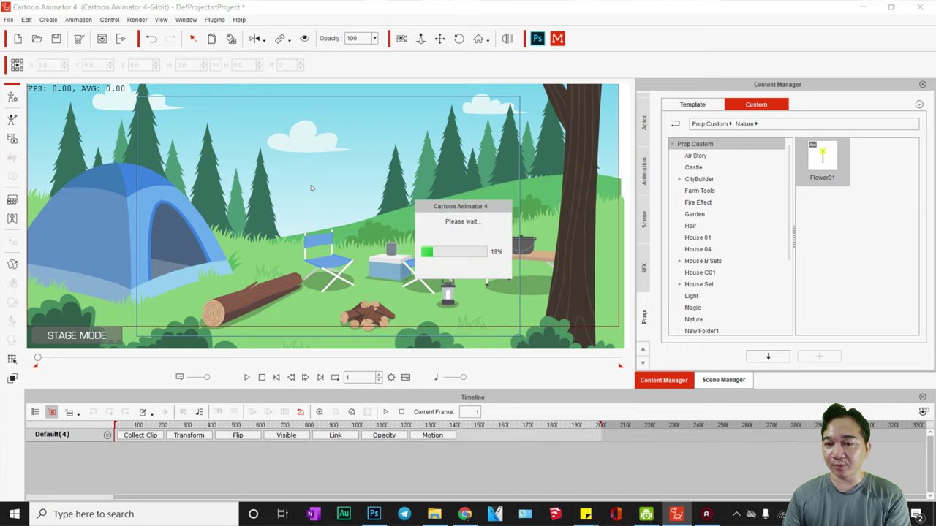
pyautogui.moveTo(310, 183); pyautogui.dragTo(293, 158)
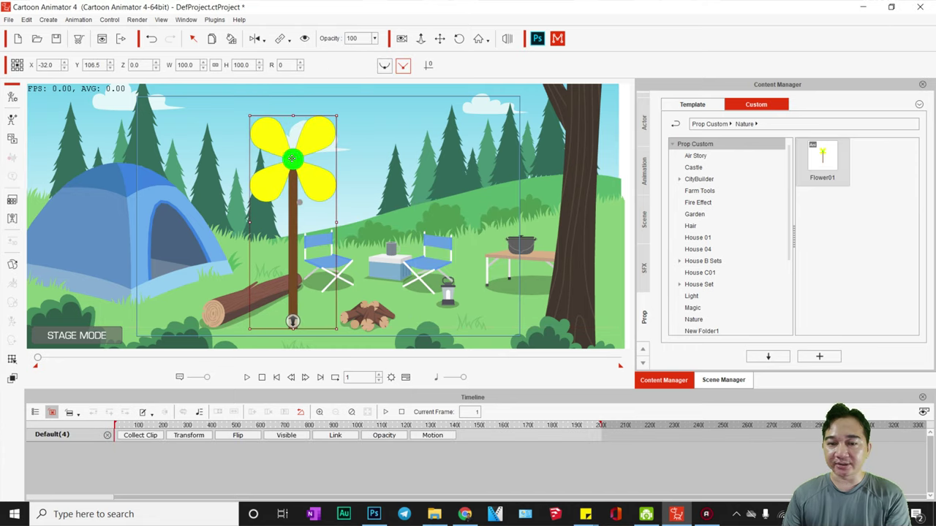
# - Save the flower prop on the stage to the custom Nature prop folder as Flower 02
pyautogui.click(869, 267)
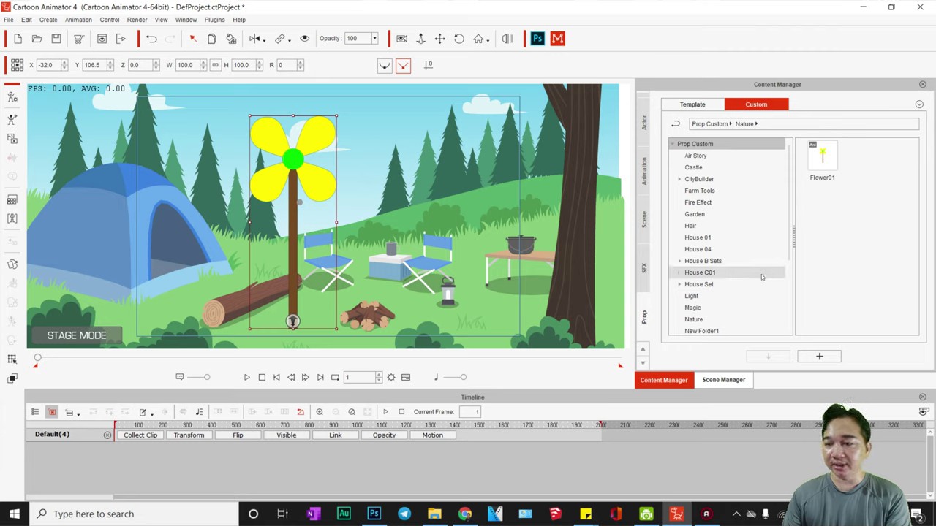
pyautogui.scroll(-3, 702, 179)
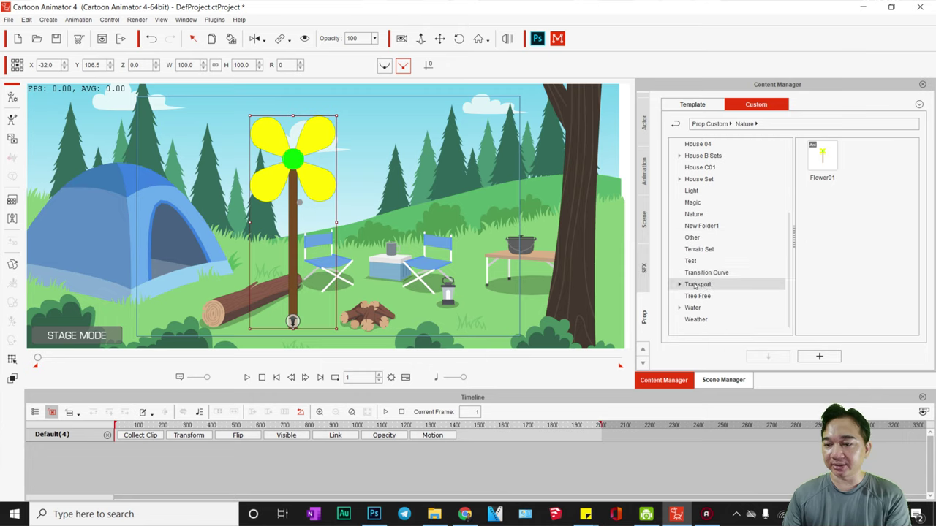
pyautogui.rightClick(701, 327)
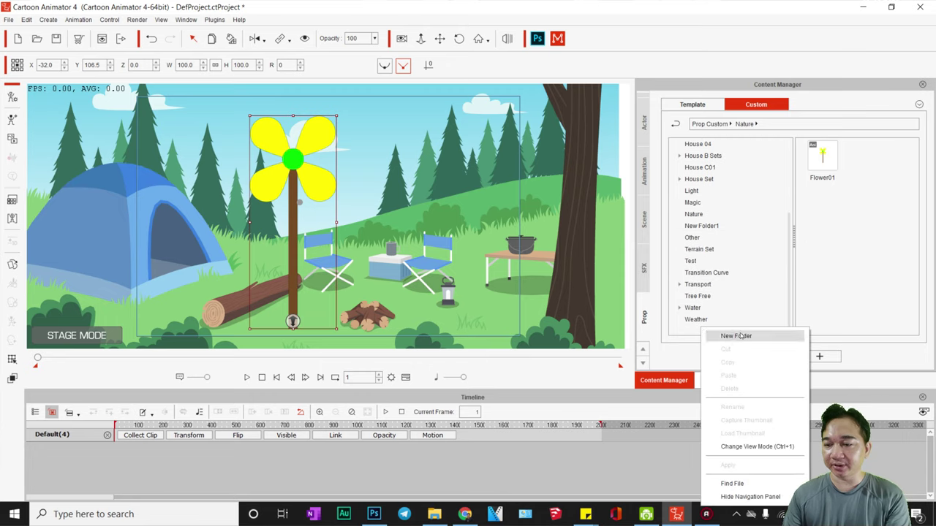
pyautogui.click(690, 330)
pyautogui.scroll(3, 695, 273)
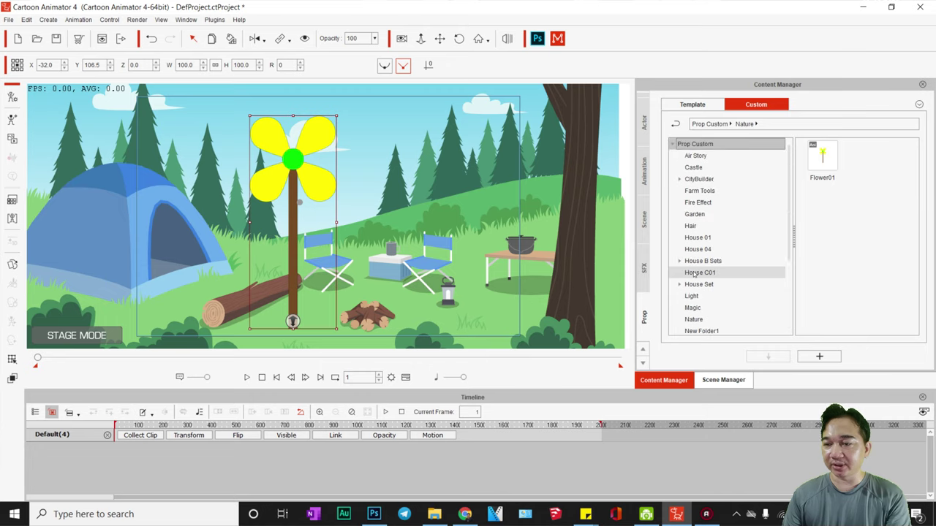
pyautogui.scroll(-3, 698, 252)
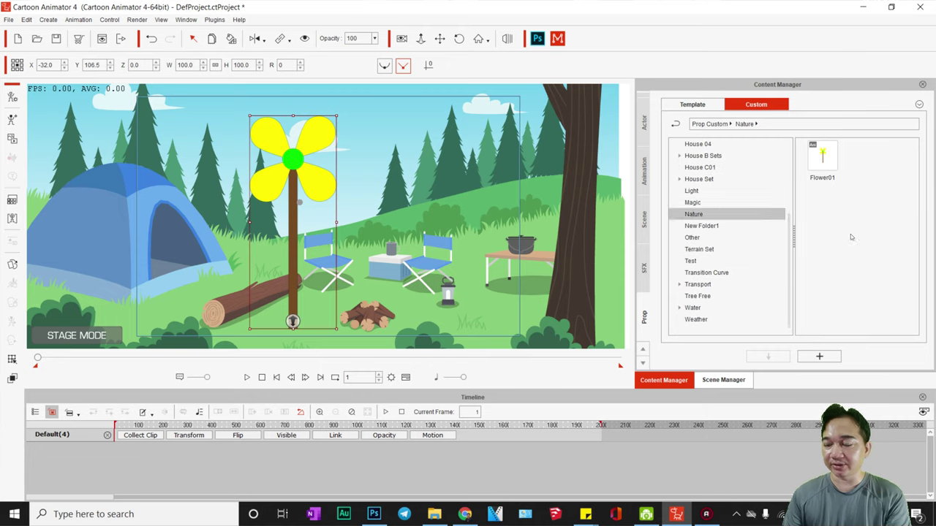
pyautogui.click(830, 353)
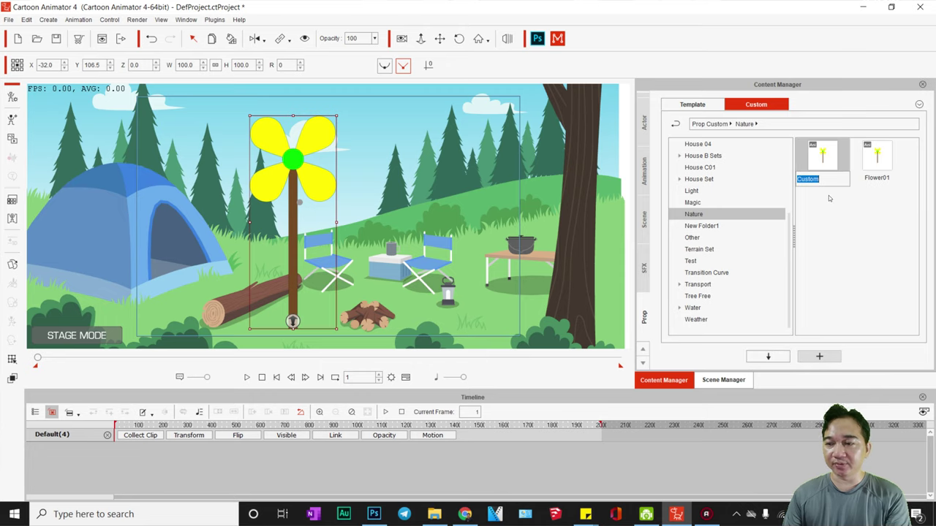
pyautogui.press('BackSpace')
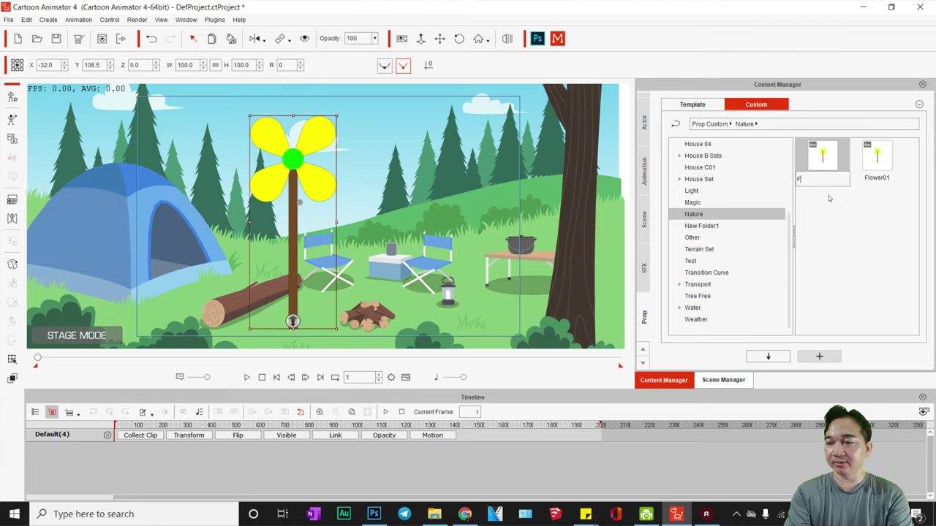
pyautogui.write('Flower 02')
pyautogui.press('Return')
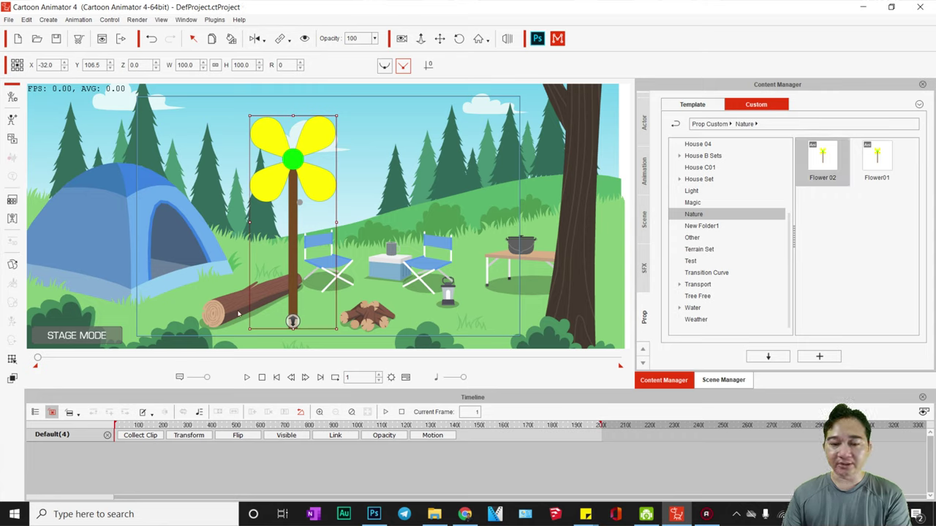
# - Shrink the flower to about 20.9 percent, place it in front of the tent near X -194, Y -8, and play the scene
pyautogui.moveTo(330, 120); pyautogui.dragTo(185, 269)
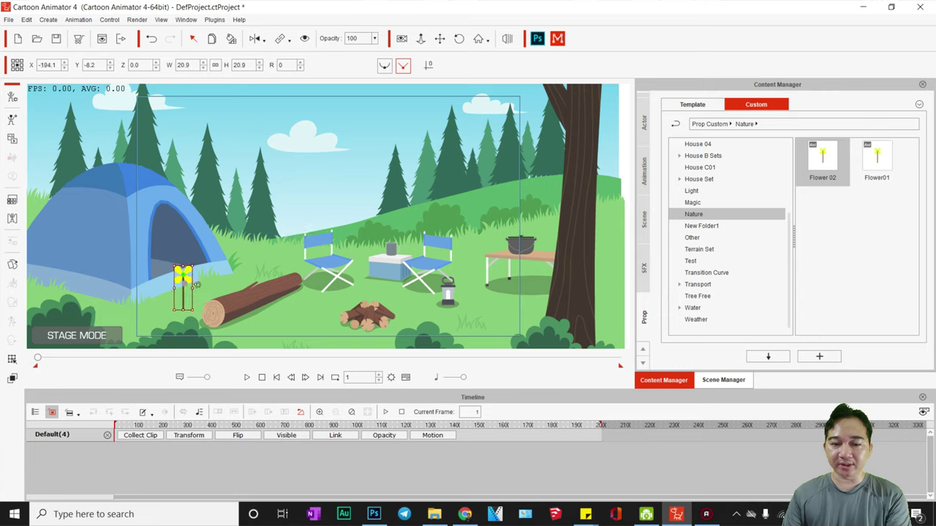
pyautogui.click(247, 377)
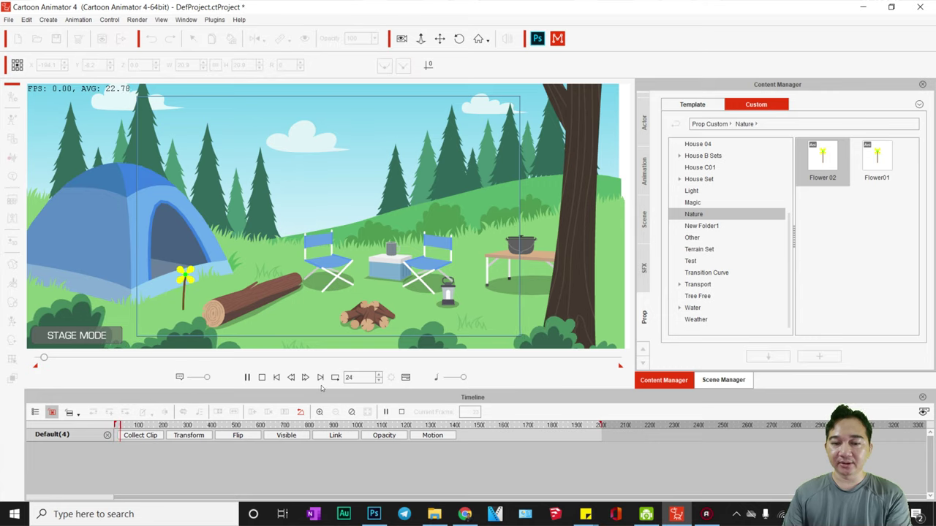